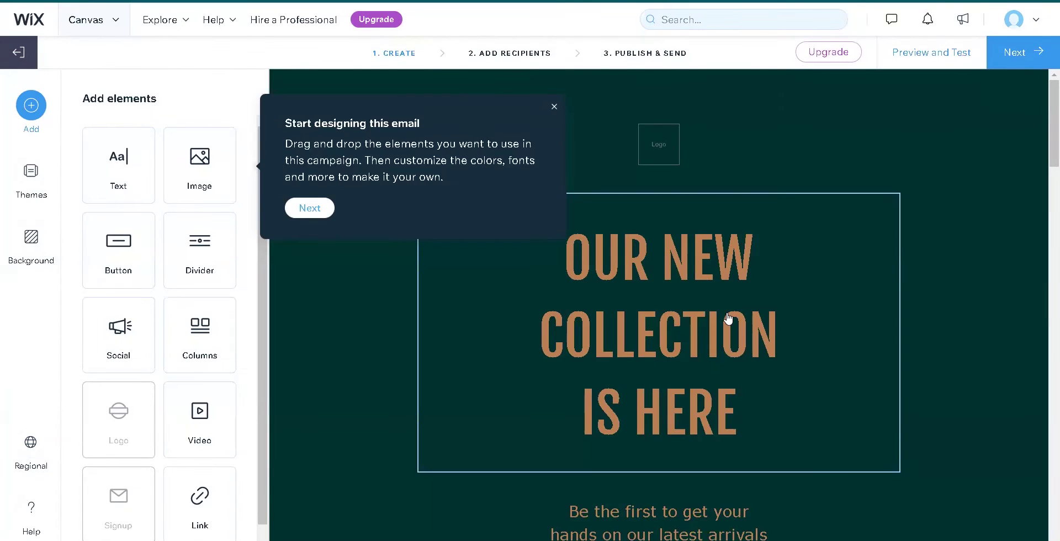
Dismiss both onboarding tips, review the 'Our New Collection Is Here' template, and show the theme list.
left_click(309, 207)
left_click(786, 189)
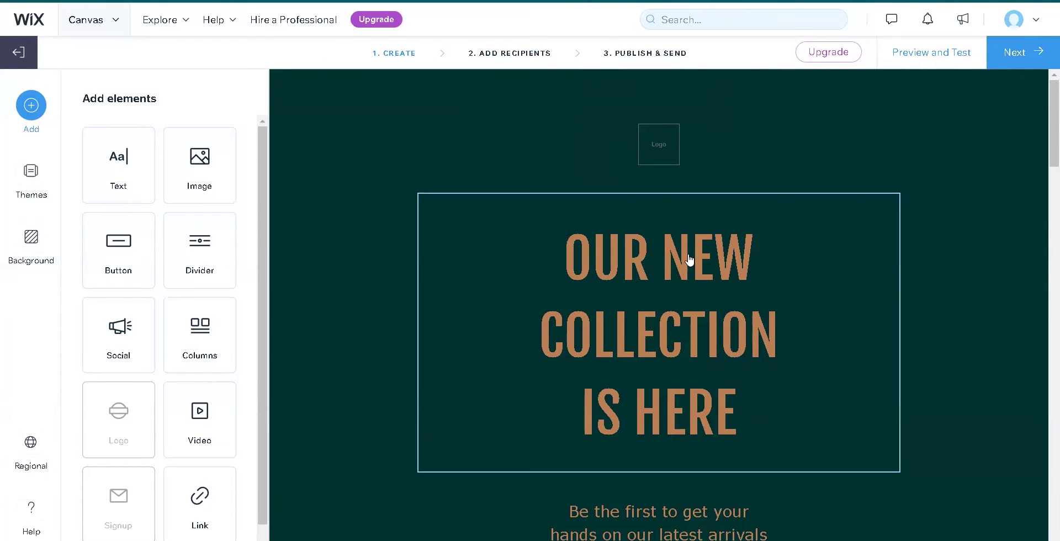
scroll(668, 291, "down", 15)
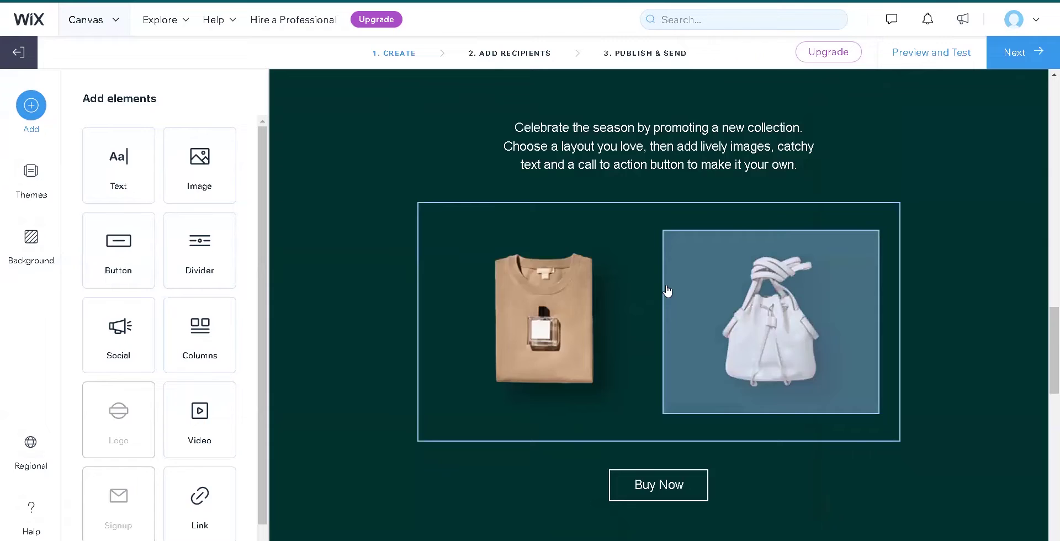
scroll(665, 291, "down", 5)
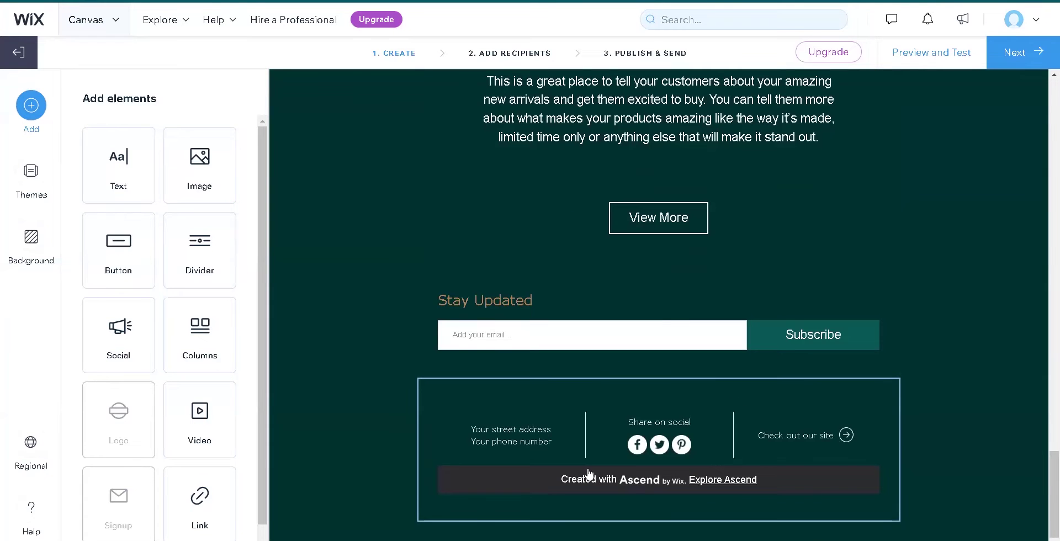
scroll(657, 310, "up", 14)
scroll(656, 309, "up", 5)
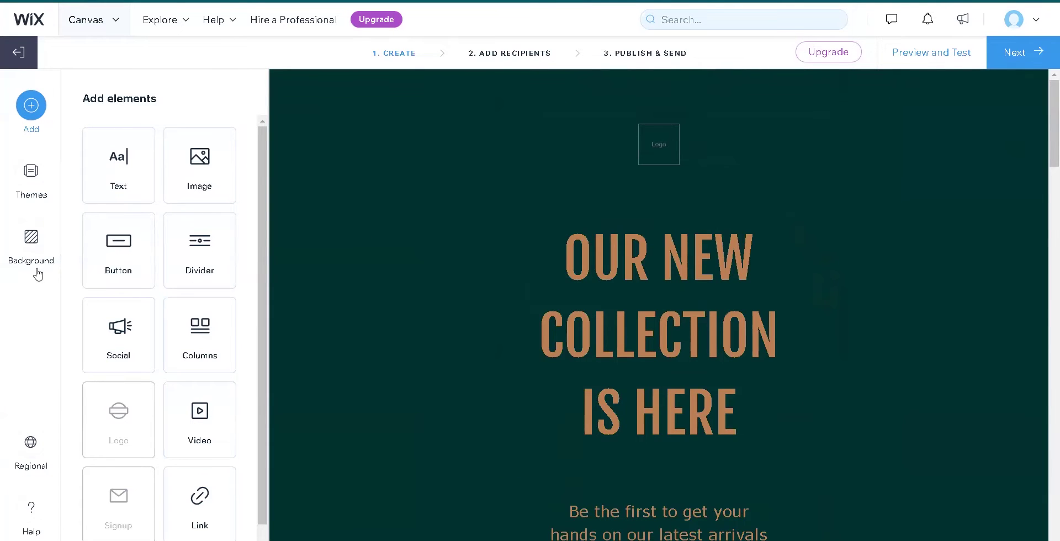
scroll(179, 347, "down", 1)
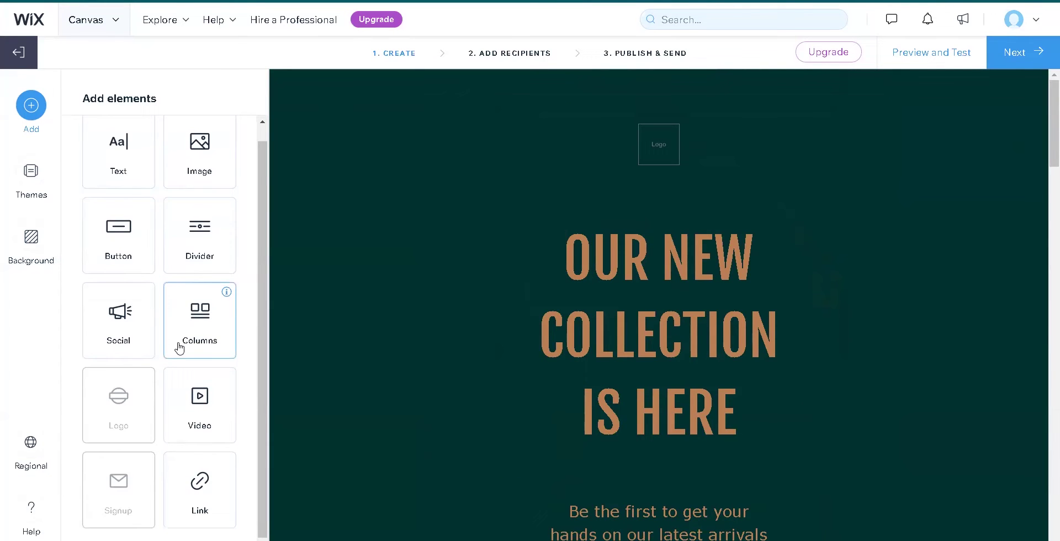
left_click(7, 182)
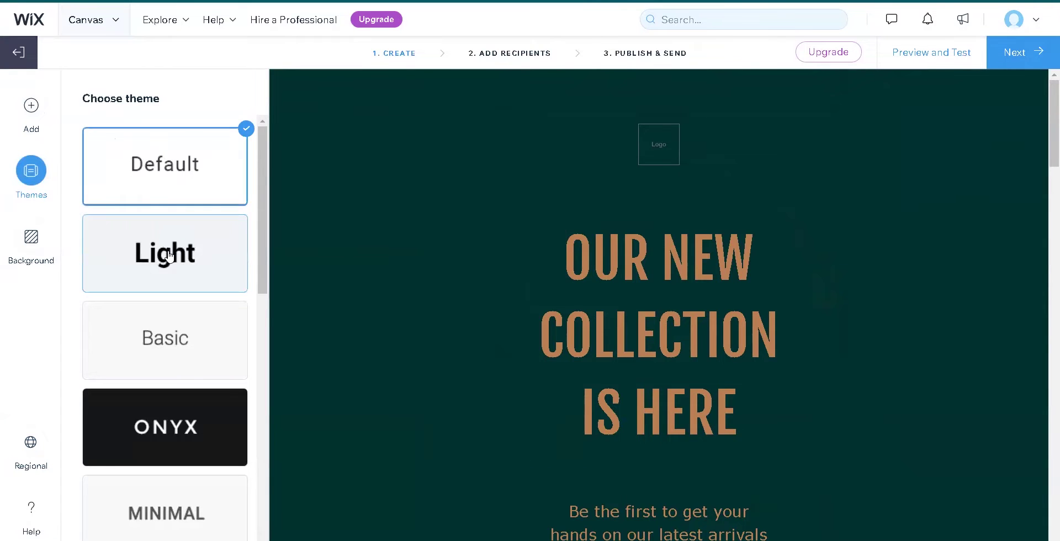
Try the Light, Basic, ONYX and MINIMAL themes on the email.
left_click(167, 269)
scroll(451, 283, "down", 15)
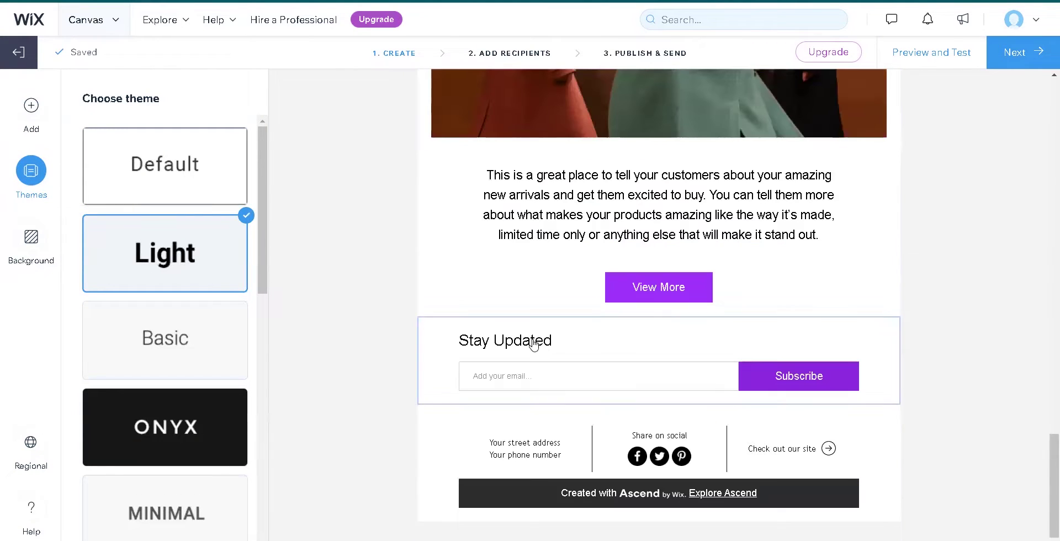
left_click(171, 343)
left_click(170, 441)
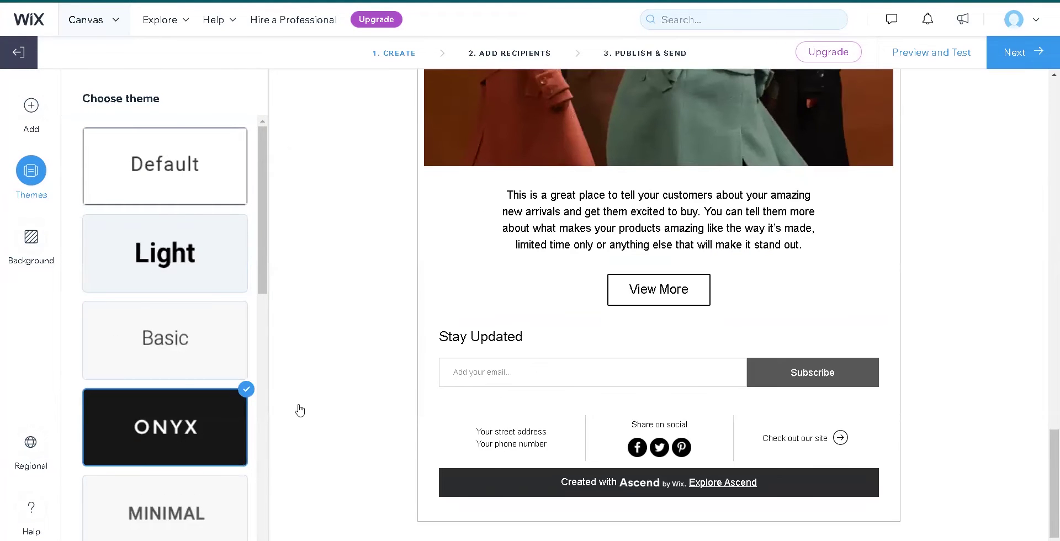
scroll(425, 267, "up", 15)
scroll(185, 395, "down", 5)
left_click(148, 279)
Try the Decorative theme, then apply the Fun theme and show the background options.
scroll(466, 278, "down", 5)
scroll(324, 296, "up", 3)
scroll(399, 291, "down", 8)
scroll(400, 293, "up", 15)
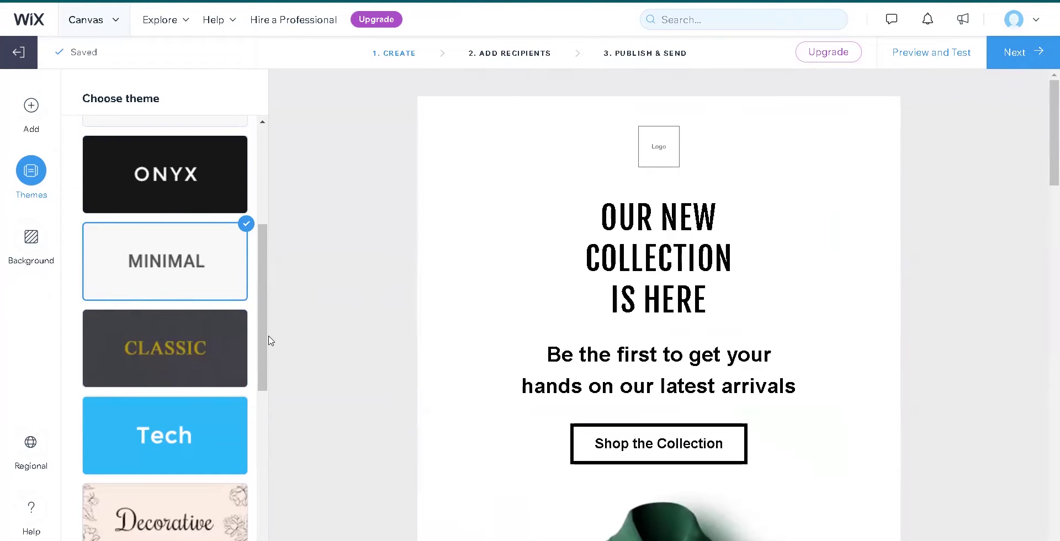
scroll(166, 307, "down", 5)
left_click(166, 304)
scroll(424, 285, "down", 5)
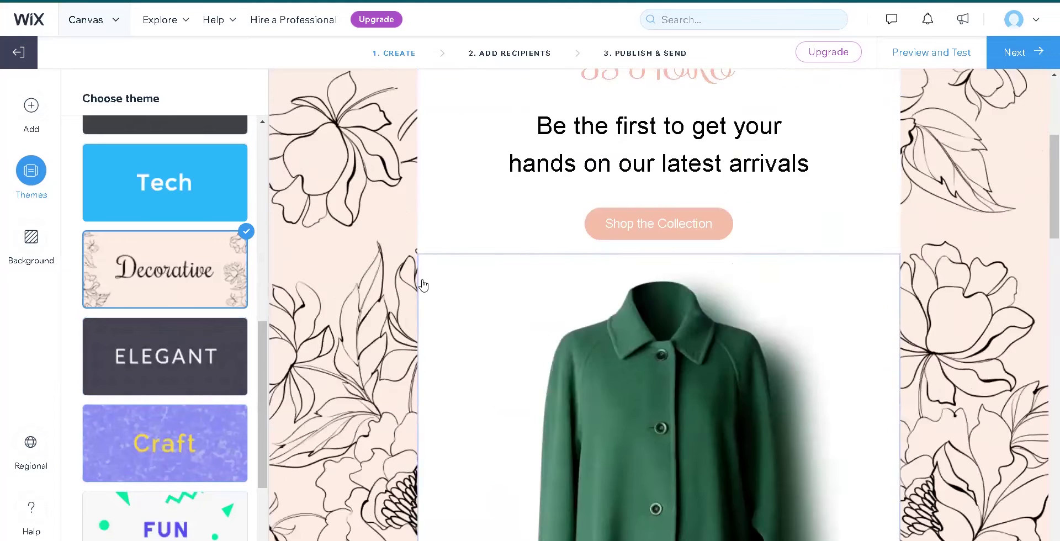
scroll(423, 285, "down", 12)
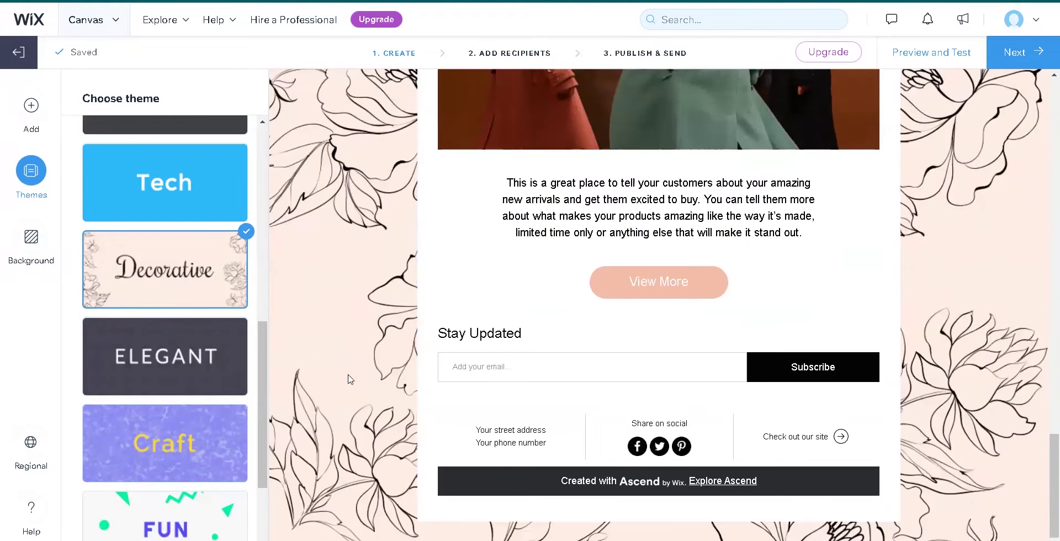
scroll(349, 380, "up", 15)
scroll(166, 387, "down", 3)
left_click(182, 414)
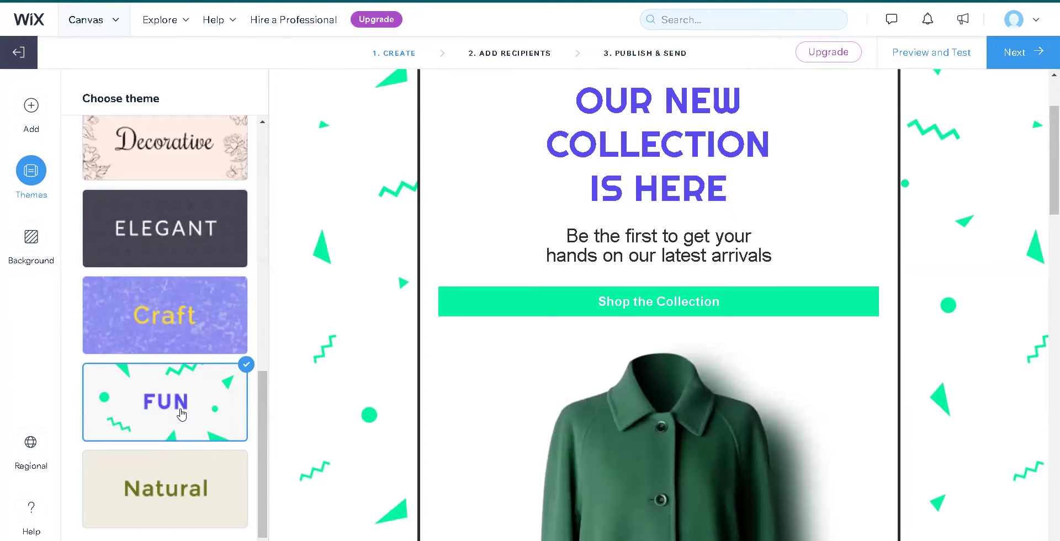
scroll(436, 368, "up", 2)
scroll(447, 365, "down", 8)
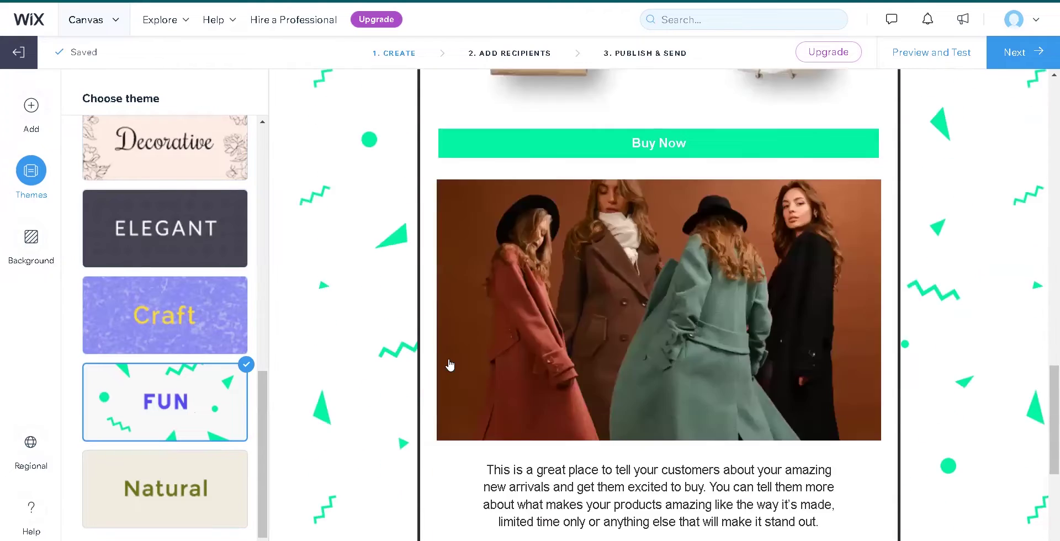
scroll(448, 364, "up", 9)
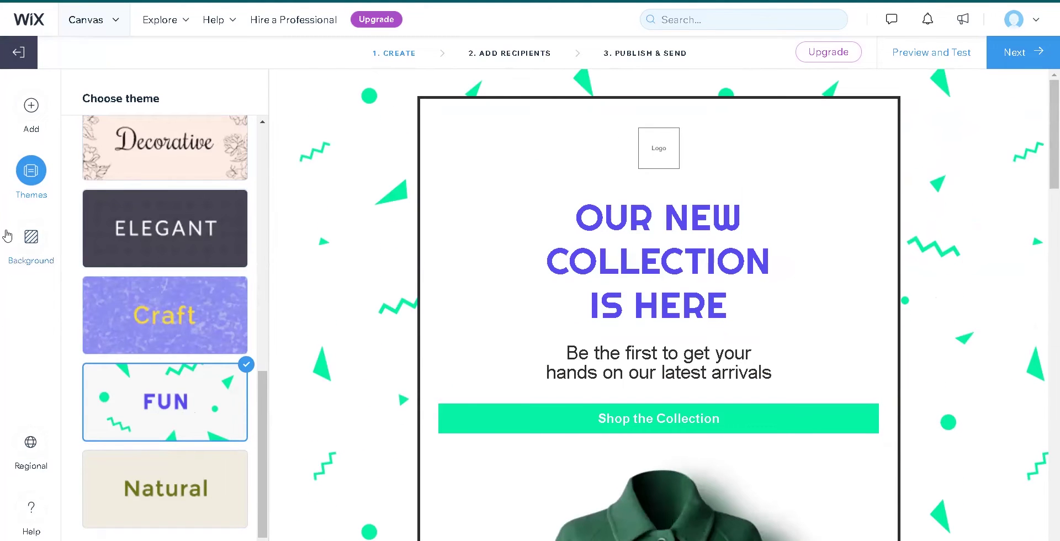
left_click(31, 237)
Preview the terrazzo, sprinkles, blobs, grid, floral, teal plus, zigzag and fox background patterns.
scroll(134, 394, "down", 5)
left_click(199, 163)
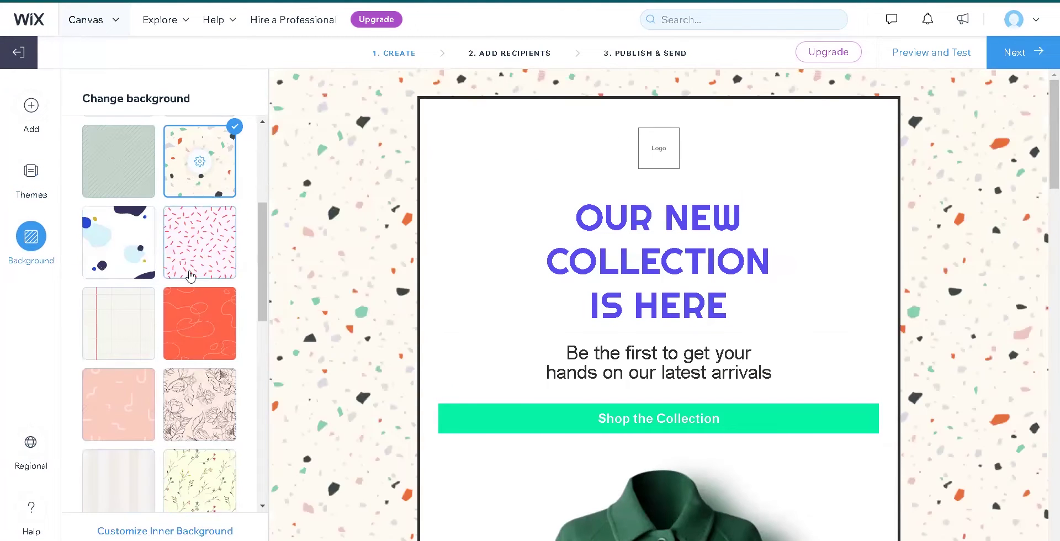
left_click(189, 270)
left_click(114, 276)
left_click(117, 318)
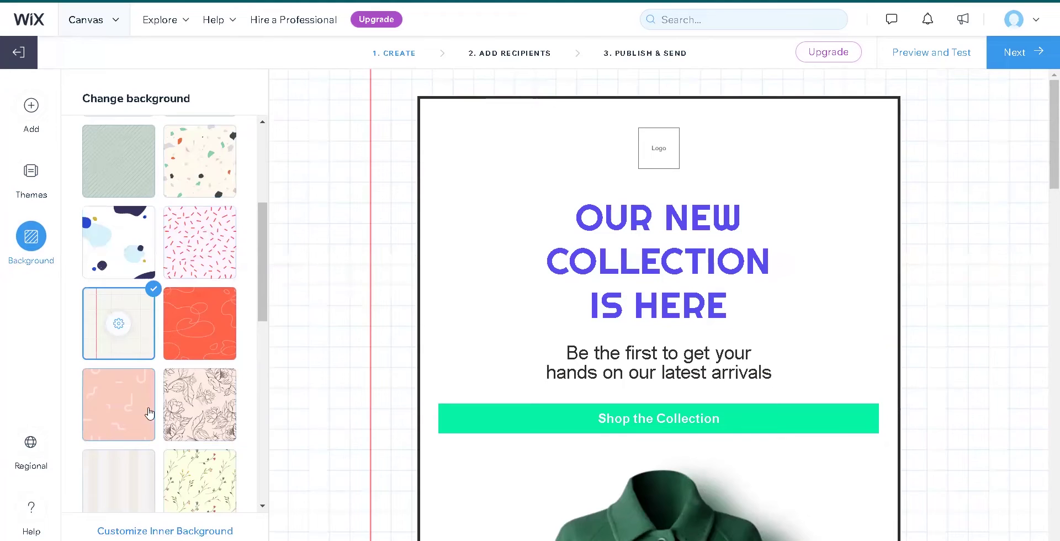
left_click(191, 408)
scroll(182, 376, "down", 4)
left_click(200, 474)
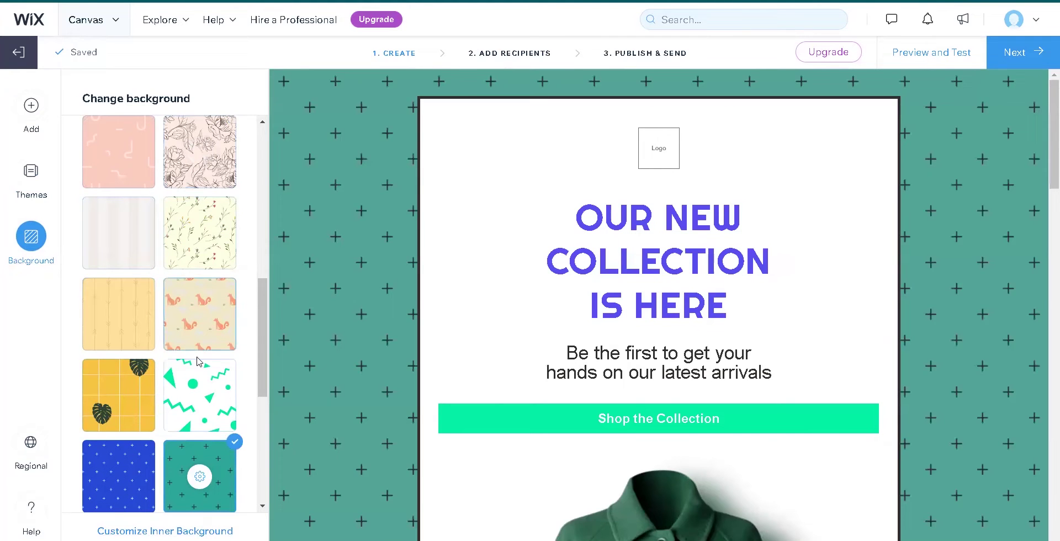
left_click(193, 400)
left_click(198, 297)
Try the blue triangles and fish patterns, settle on blue blobs, and continue to recipients.
scroll(137, 378, "down", 4)
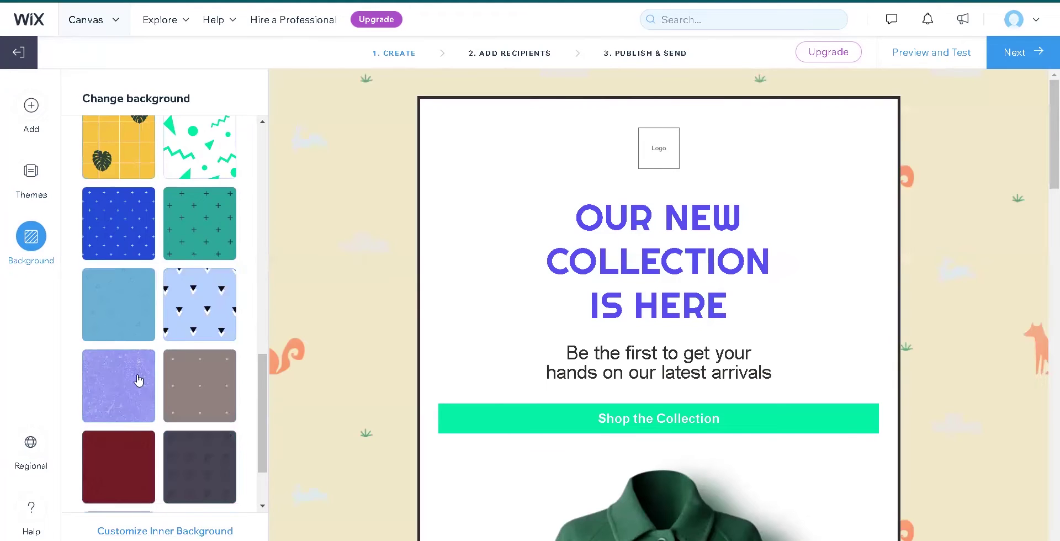
left_click(184, 307)
scroll(178, 347, "down", 1)
scroll(556, 291, "down", 10)
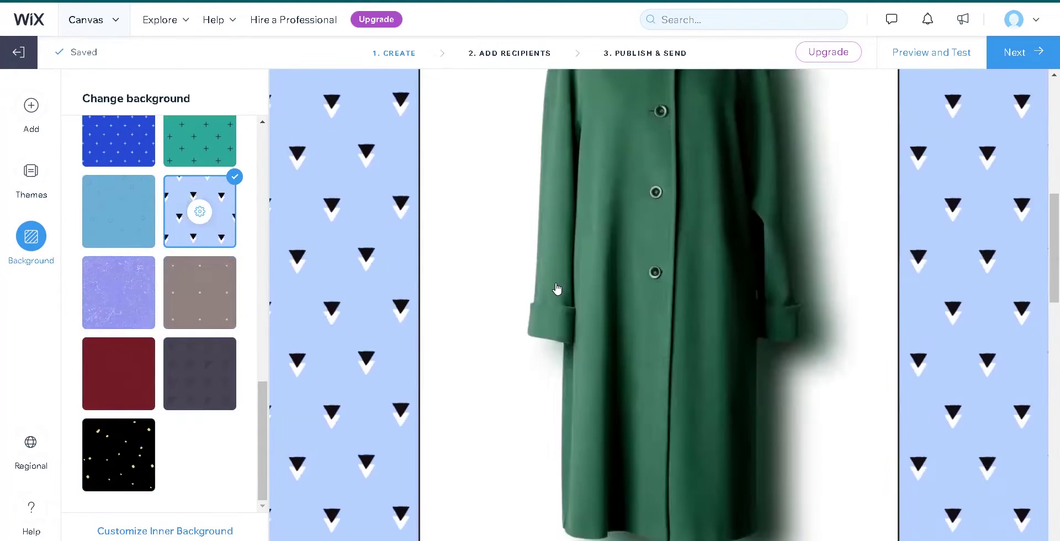
scroll(556, 291, "up", 10)
scroll(173, 423, "up", 15)
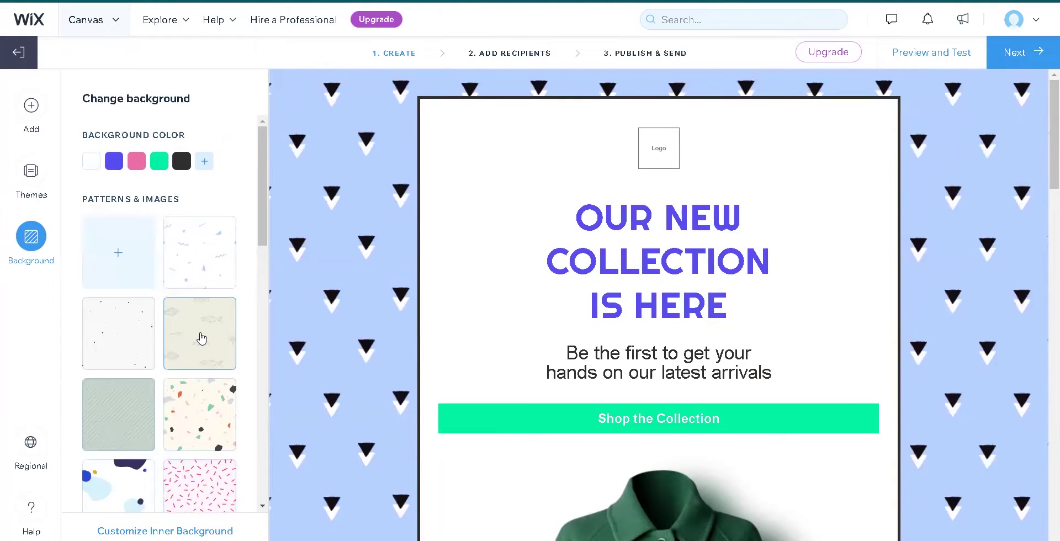
left_click(200, 334)
scroll(229, 316, "down", 5)
left_click(142, 227)
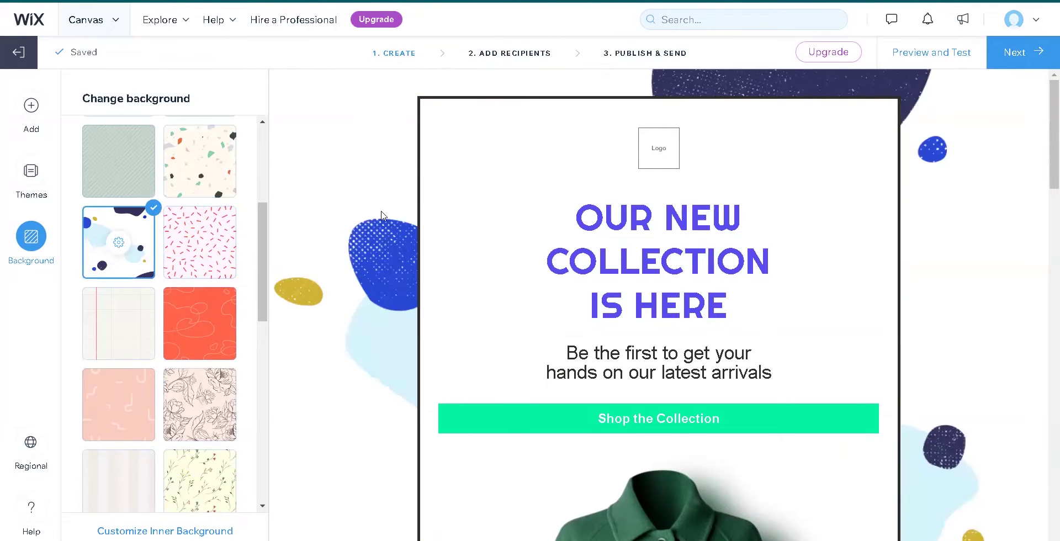
scroll(132, 258, "up", 5)
scroll(573, 260, "down", 12)
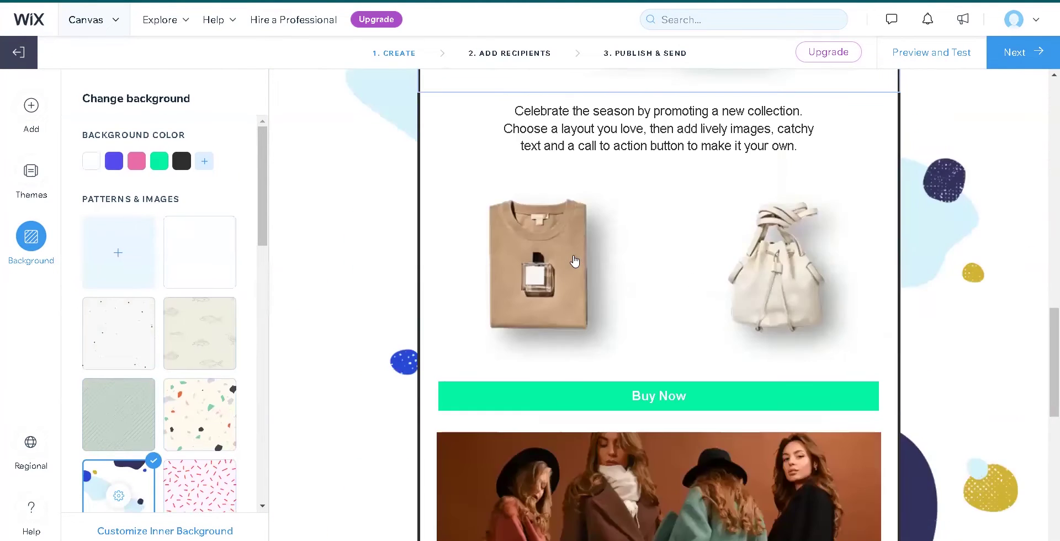
scroll(572, 260, "up", 11)
left_click(1016, 52)
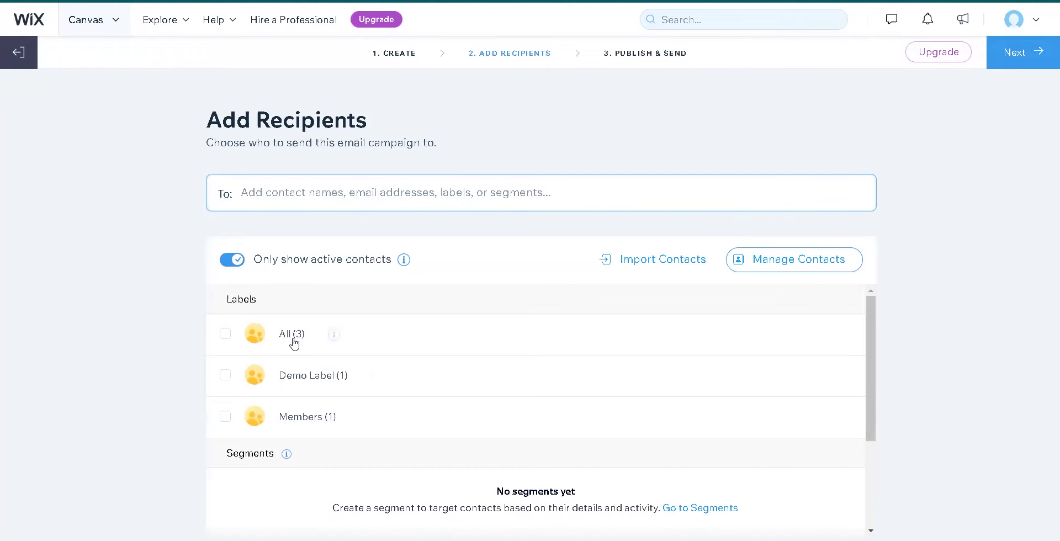
Add the first two contacts as recipients, then continue into Import Contacts past the warning.
scroll(333, 354, "down", 3)
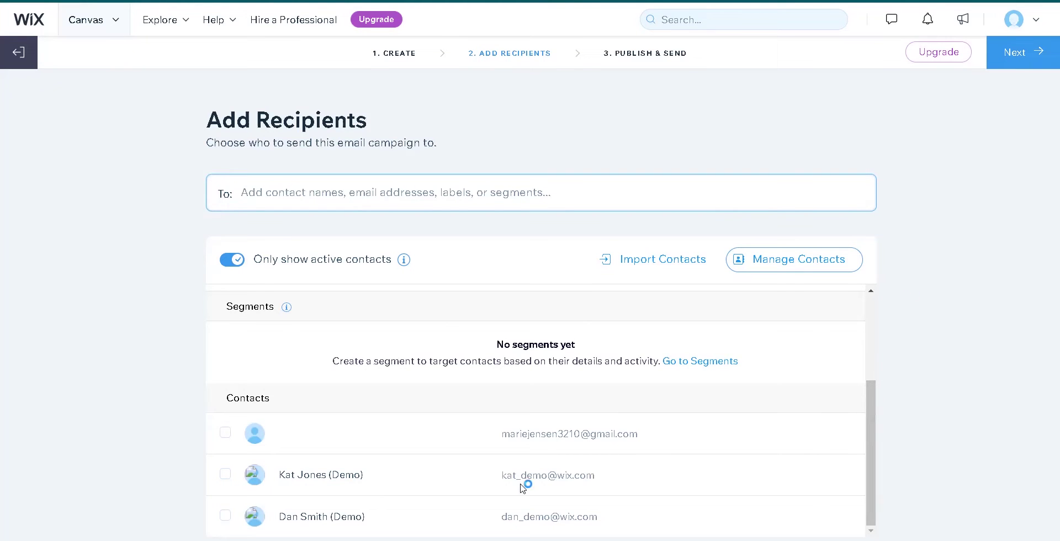
scroll(579, 395, "up", 3)
scroll(483, 396, "down", 3)
left_click(449, 445)
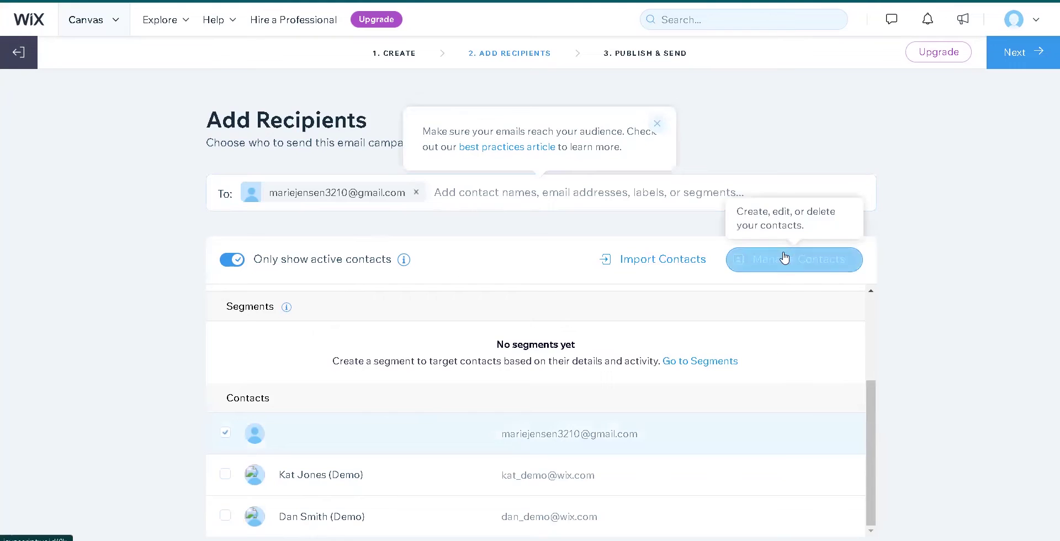
left_click(370, 491)
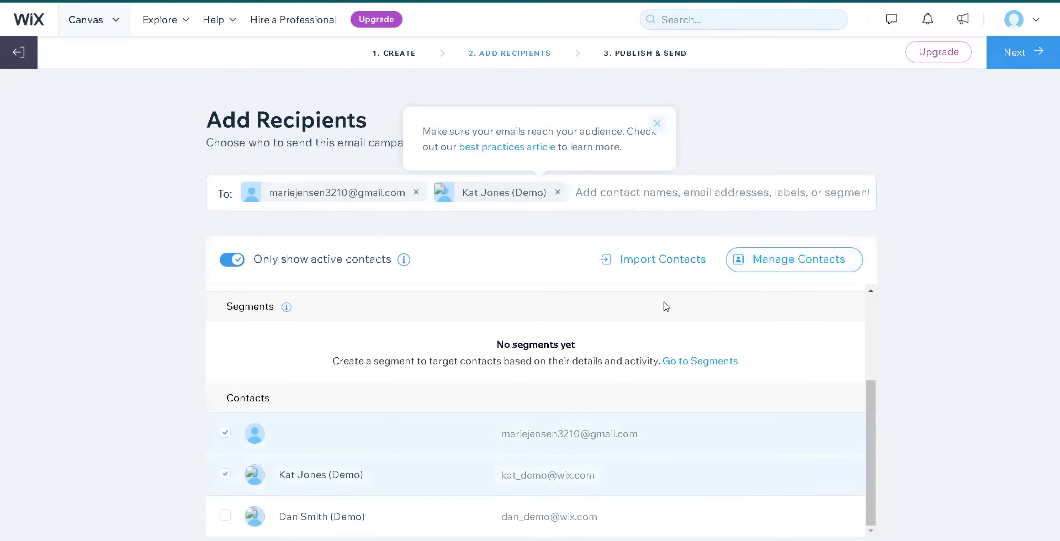
left_click(663, 259)
left_click(493, 378)
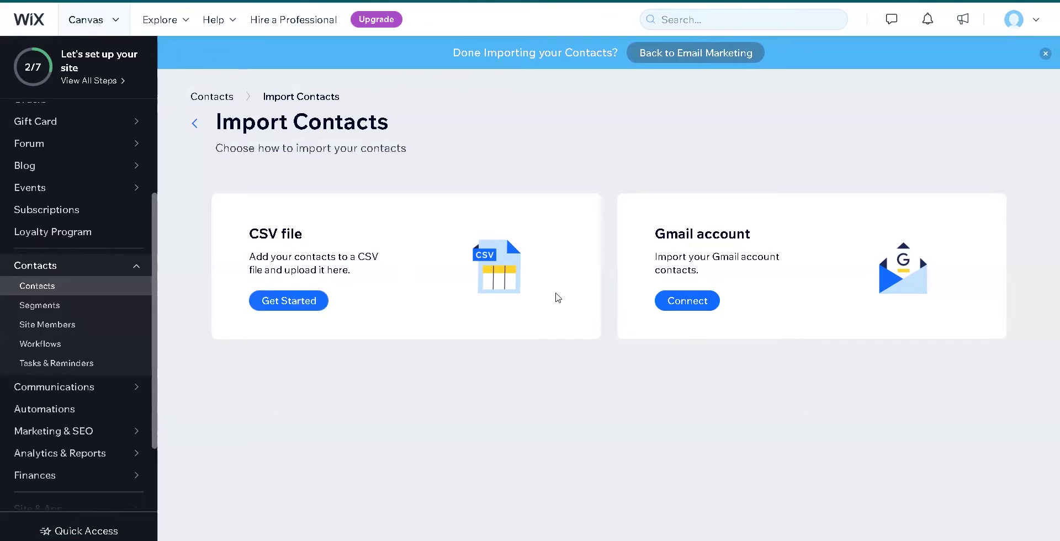
Look at Gmail import with only selected contacts, then back out and choose CSV file import.
left_click(689, 303)
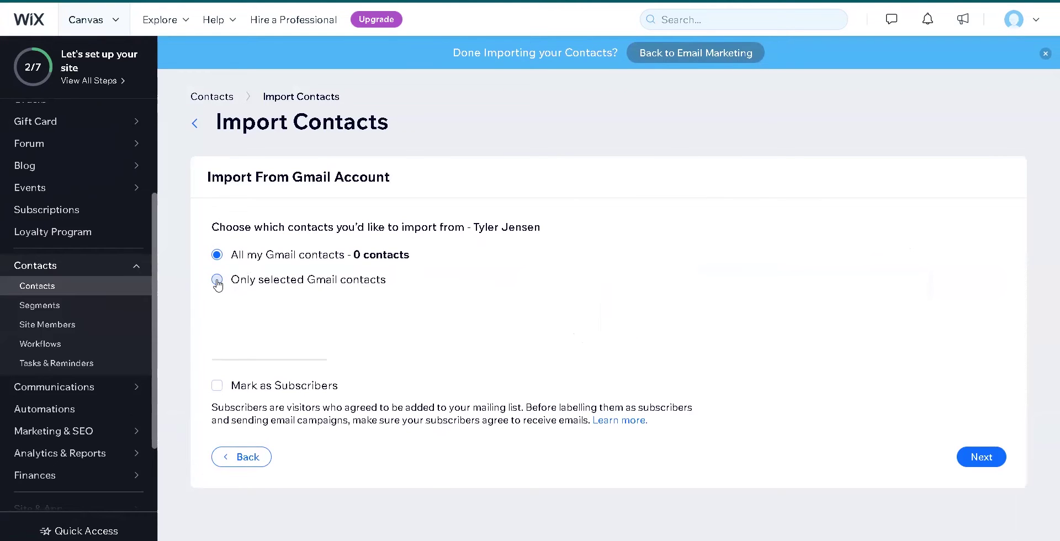
left_click(218, 281)
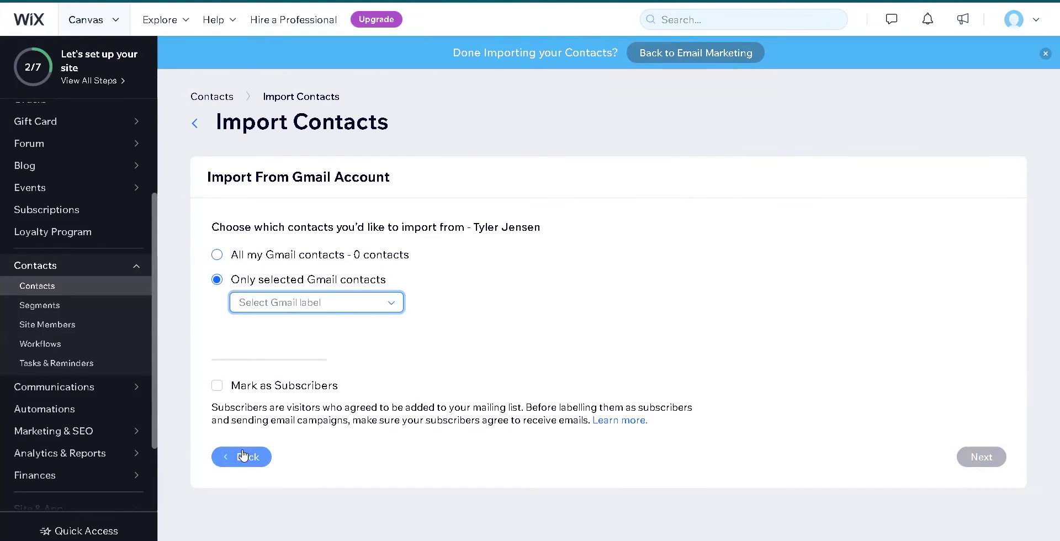
left_click(243, 457)
left_click(278, 306)
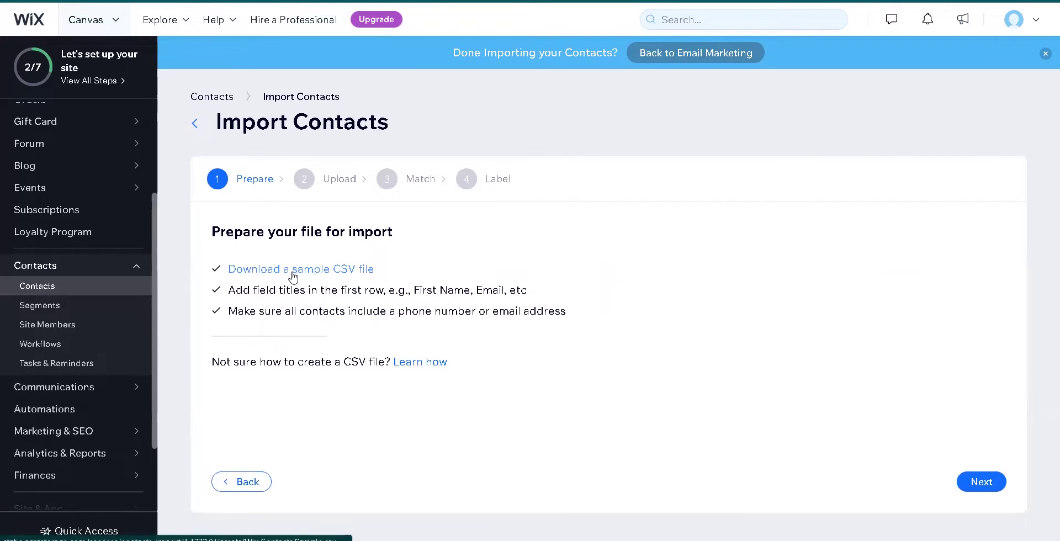
Download the sample contacts CSV, go to the Upload step, and browse for a file.
left_click(292, 271)
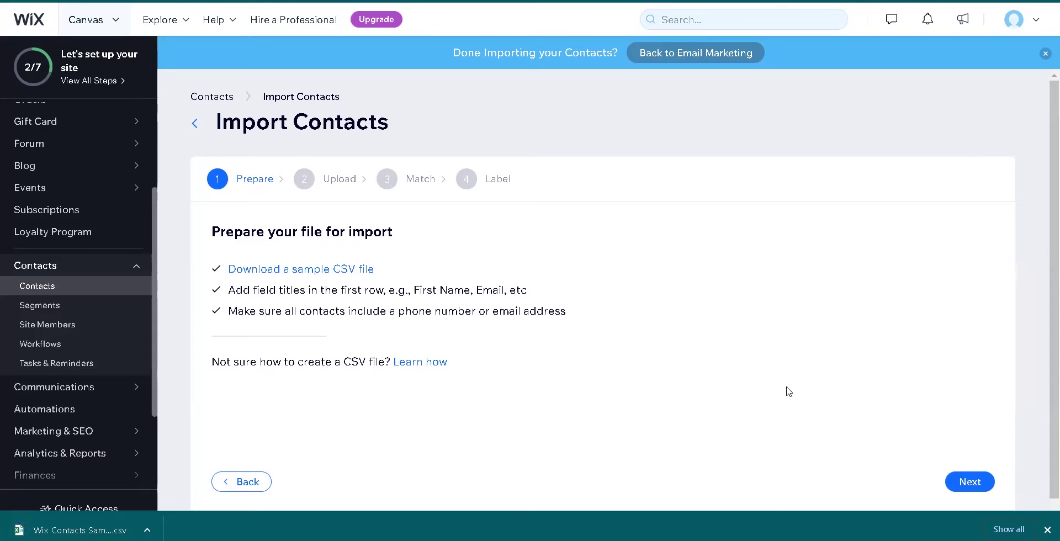
left_click(1047, 529)
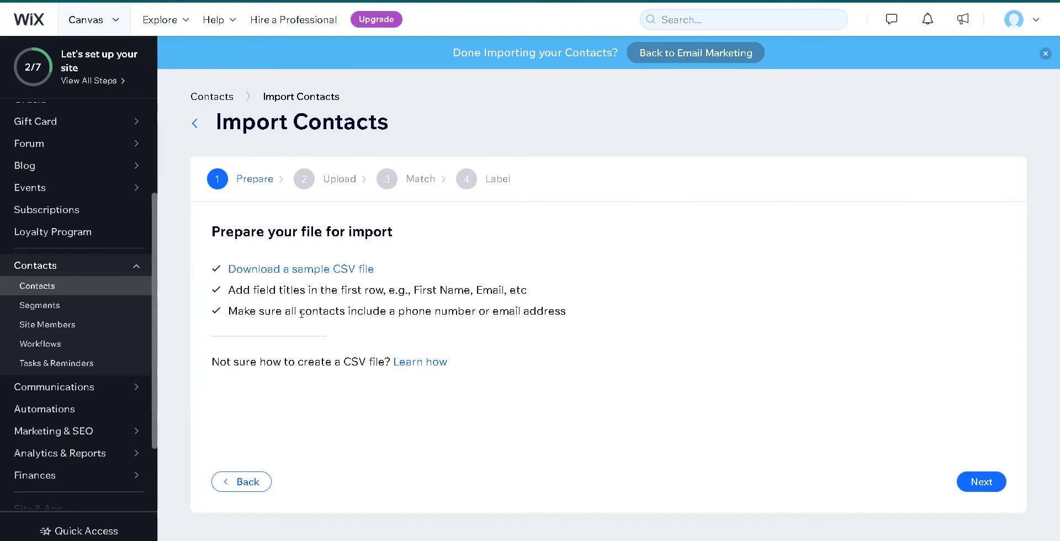
left_click(975, 482)
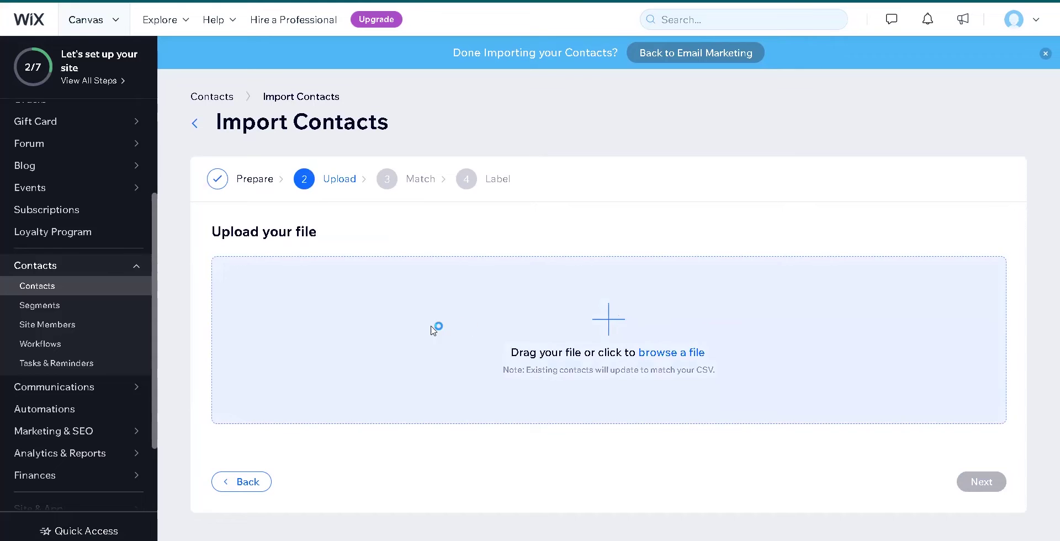
left_click(603, 328)
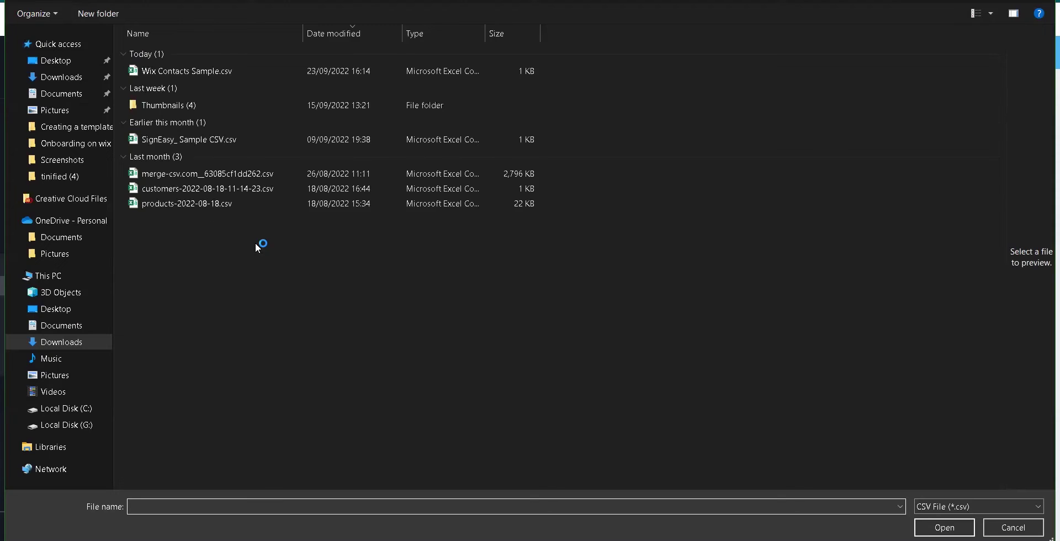
Upload Wix Contacts Sample.csv and proceed to the field-matching step.
left_click(216, 72)
left_click(945, 527)
left_click(978, 483)
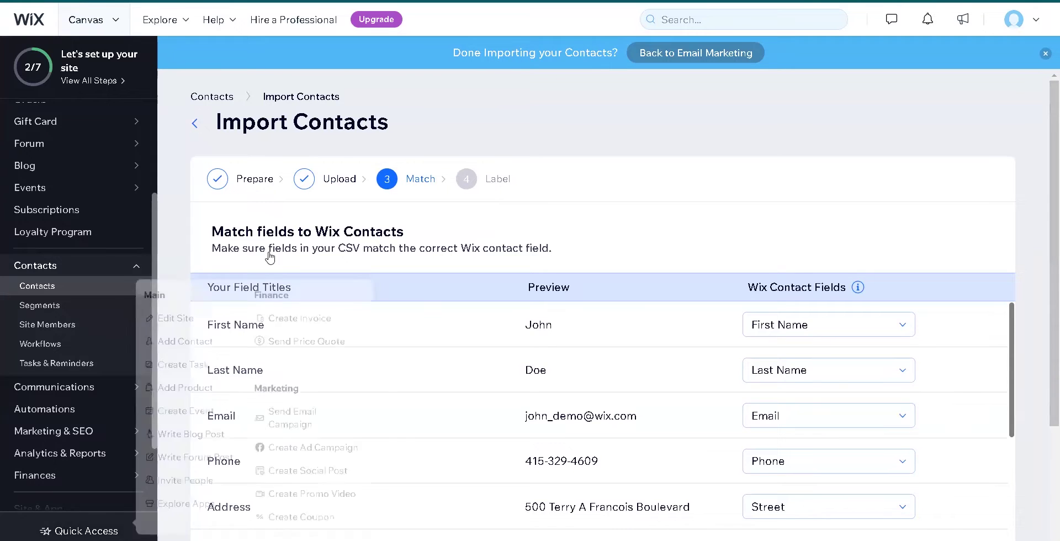
Map Favorite Color to a new Text custom field.
scroll(626, 308, "down", 3)
scroll(633, 351, "down", 3)
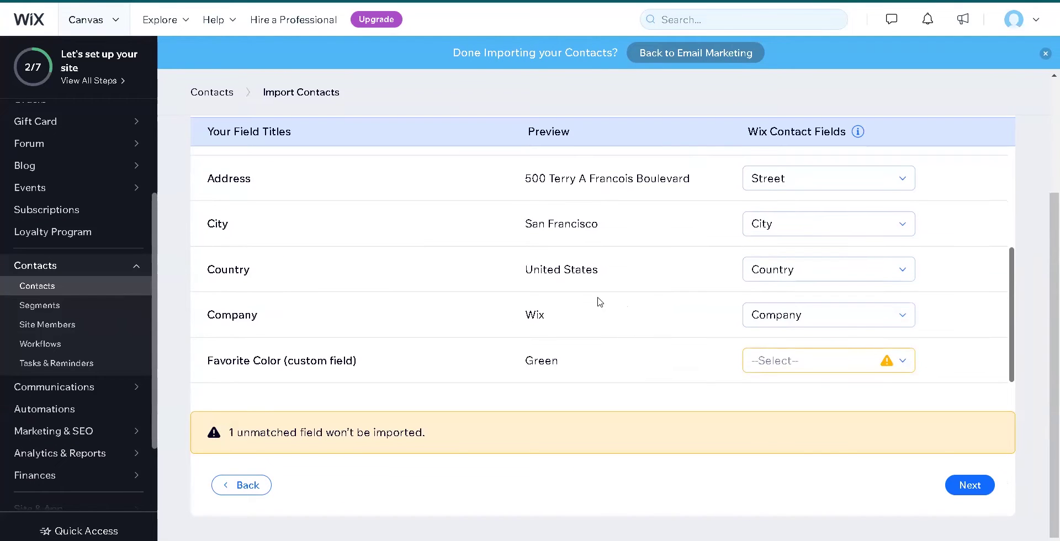
left_click(864, 372)
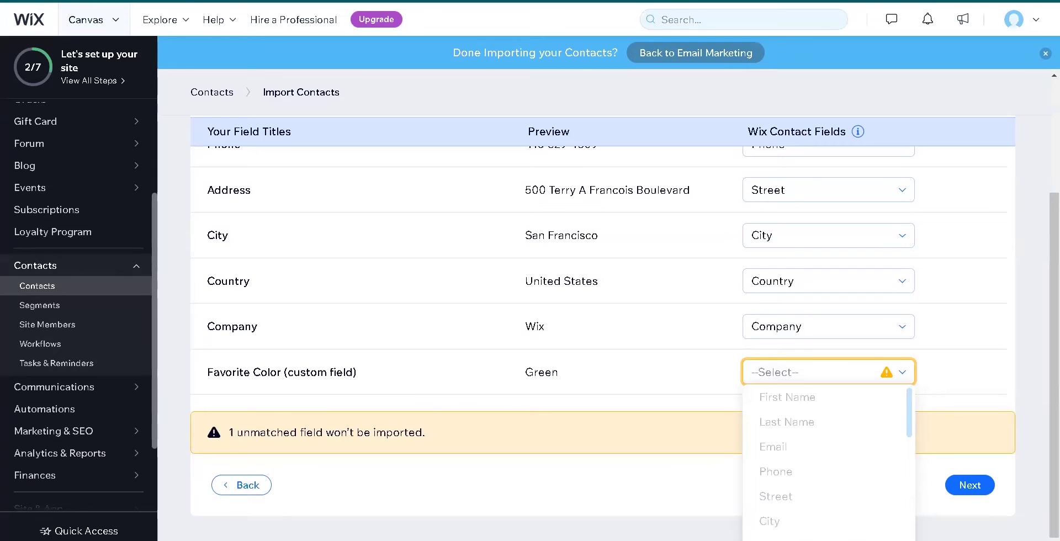
left_click(750, 369)
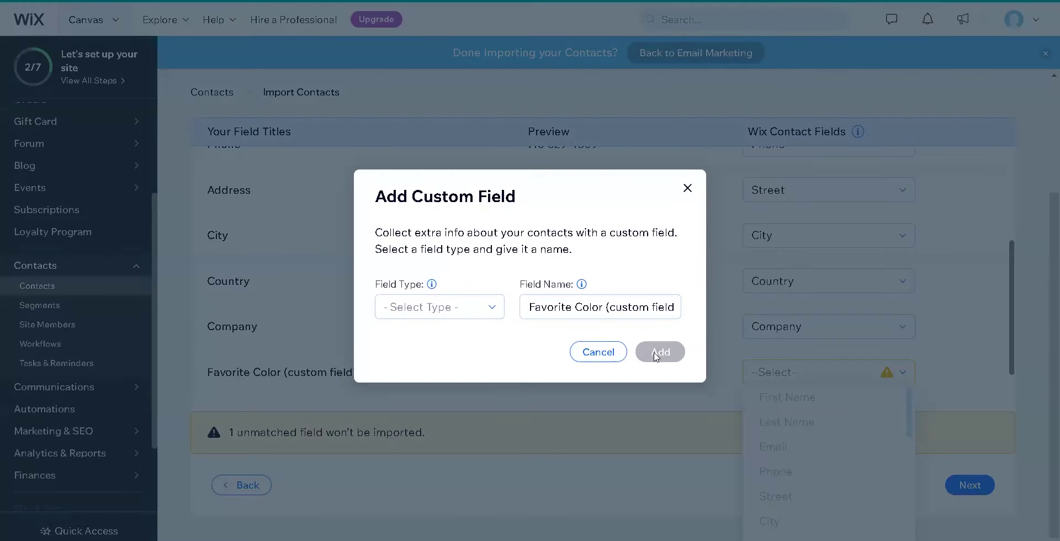
left_click(480, 304)
left_click(429, 338)
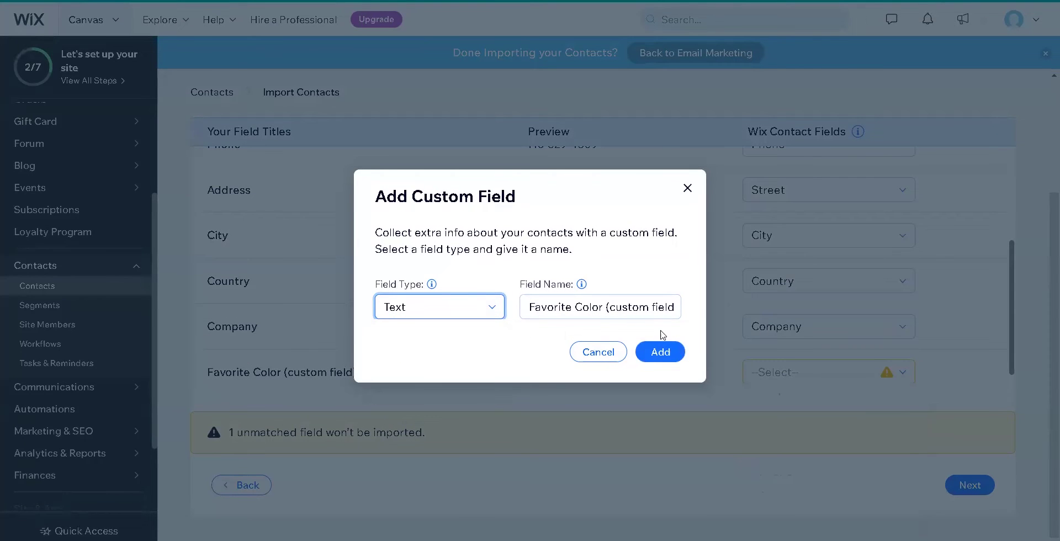
left_click(669, 362)
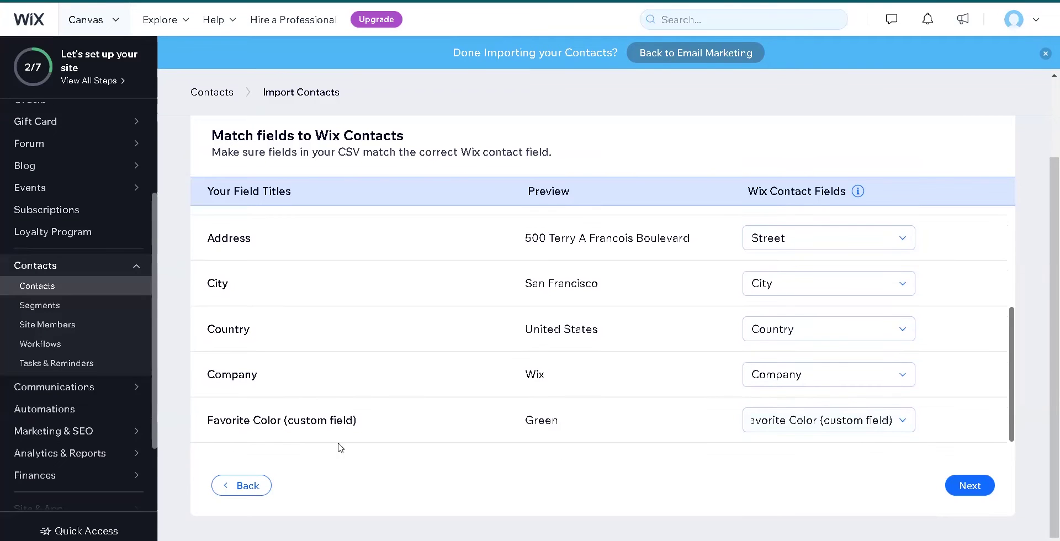
Import the 5 labelled sample contacts and return to the campaign.
left_click(963, 485)
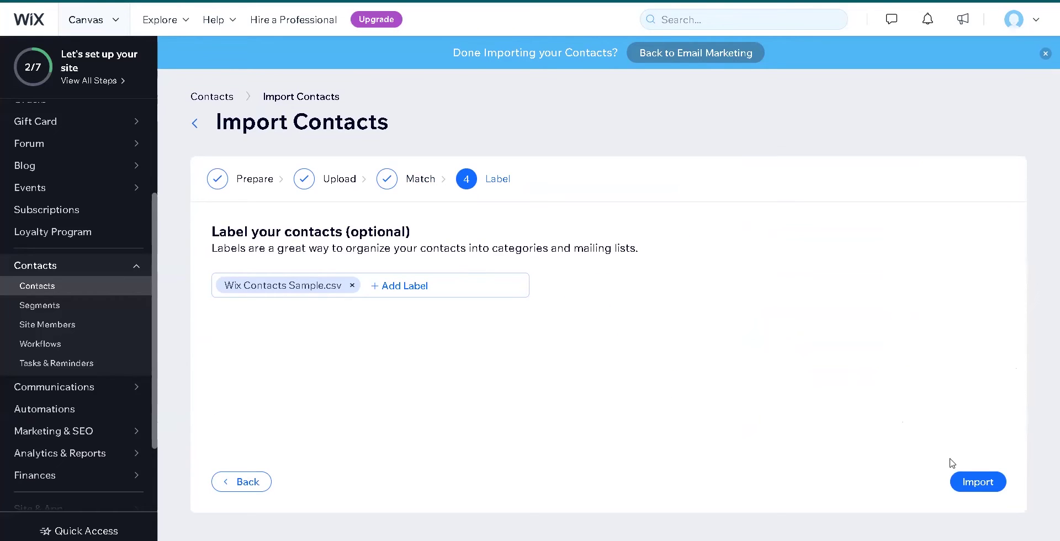
left_click(985, 481)
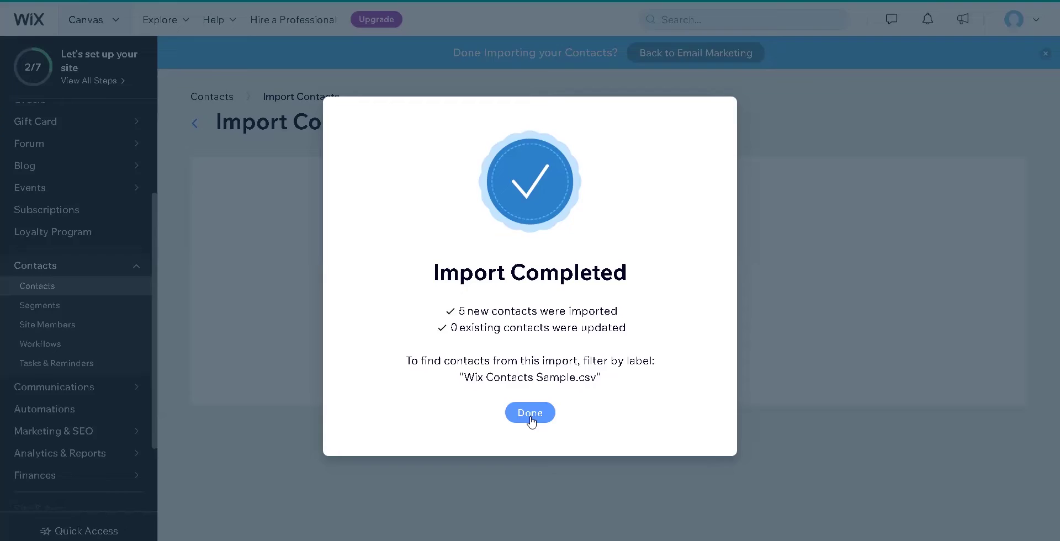
left_click(530, 421)
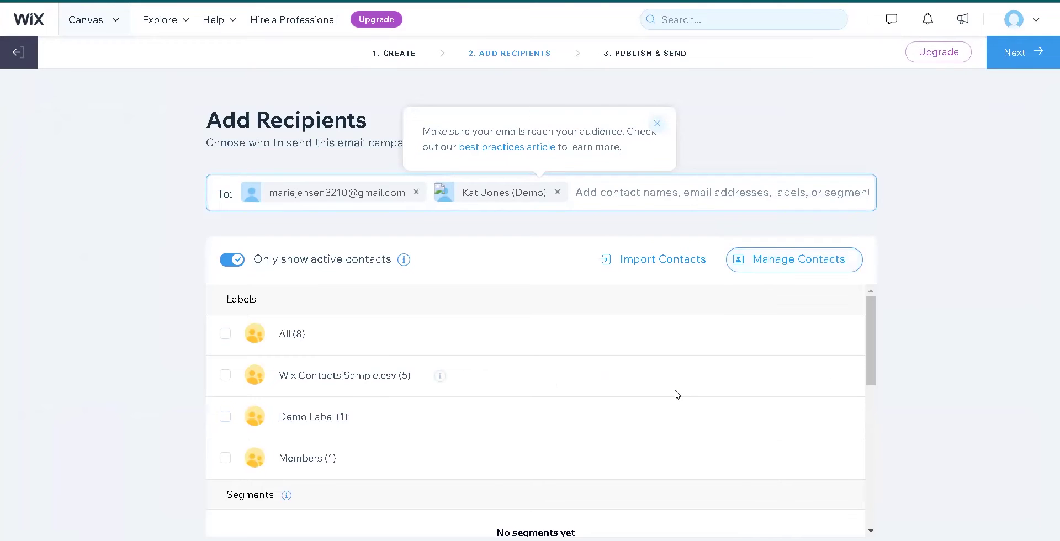
Schedule the campaign for 24 September, then decline the upgrade offer.
scroll(627, 437, "down", 10)
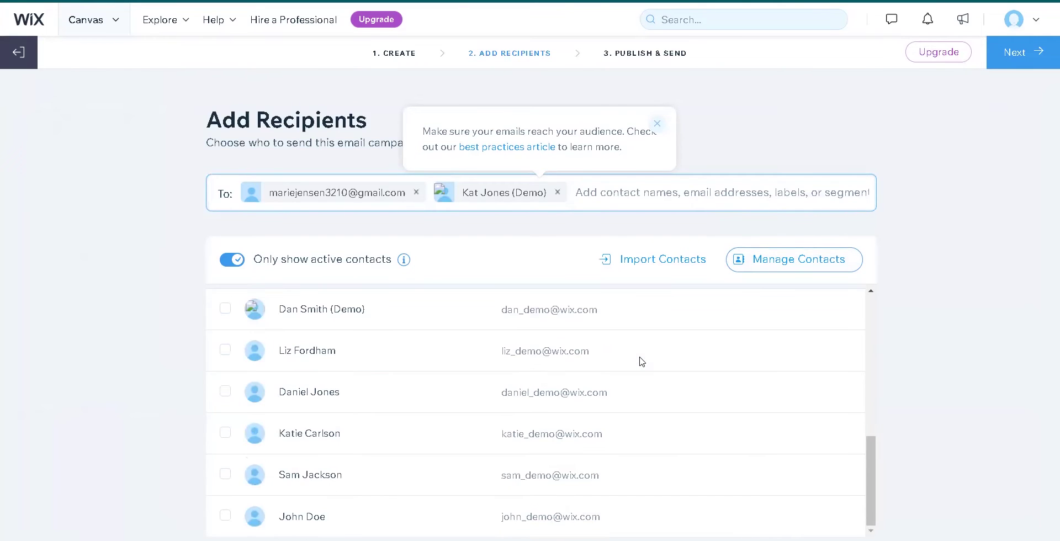
left_click(1015, 65)
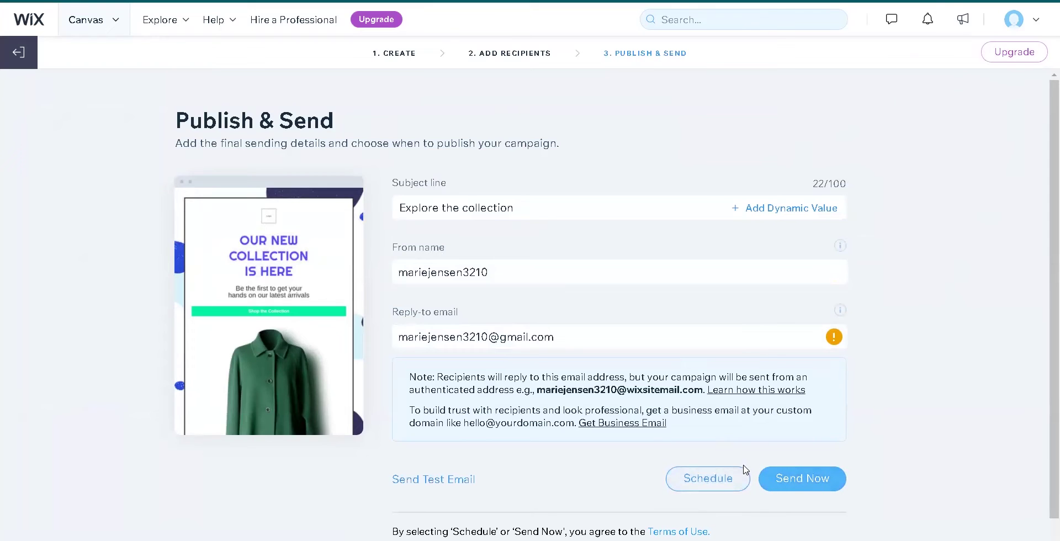
left_click(705, 479)
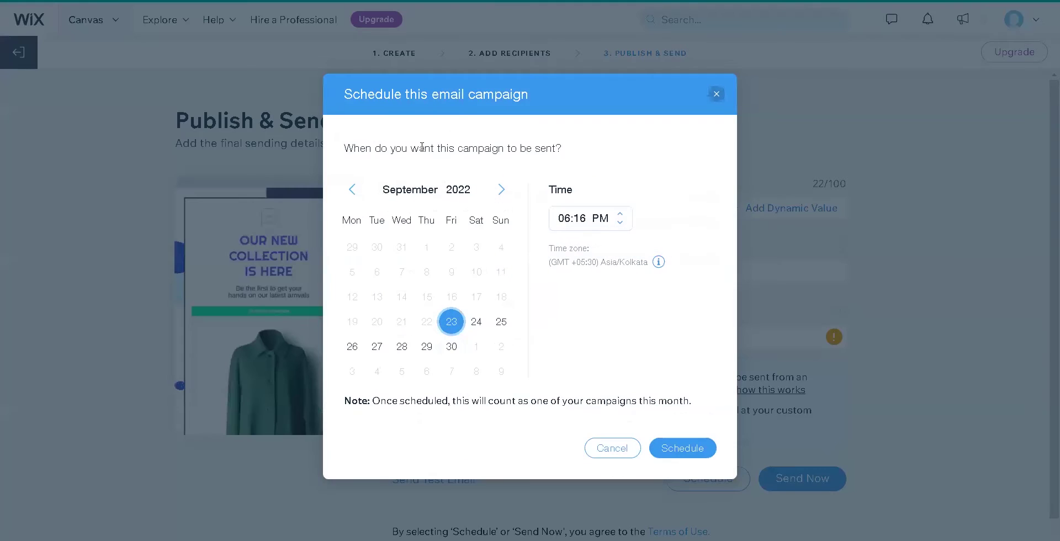
left_click(476, 323)
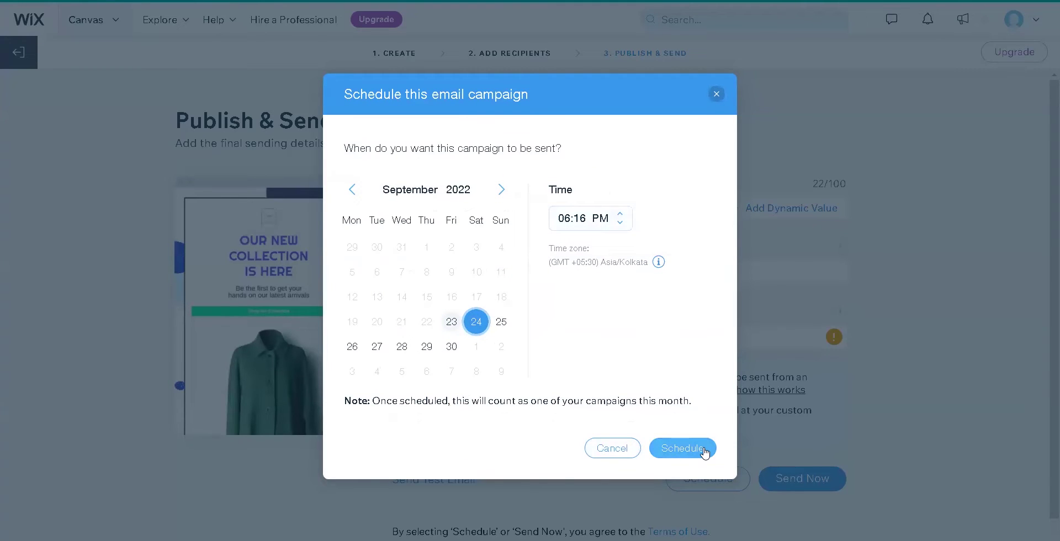
left_click(703, 449)
left_click(586, 261)
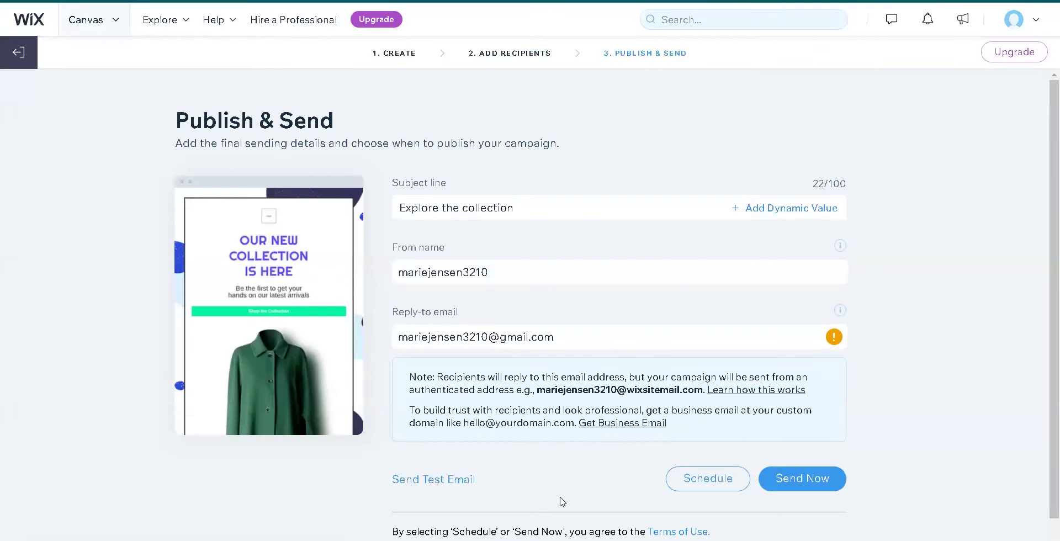
Send the campaign now, request the emailed confirmation code, and select it in Gmail.
left_click(794, 491)
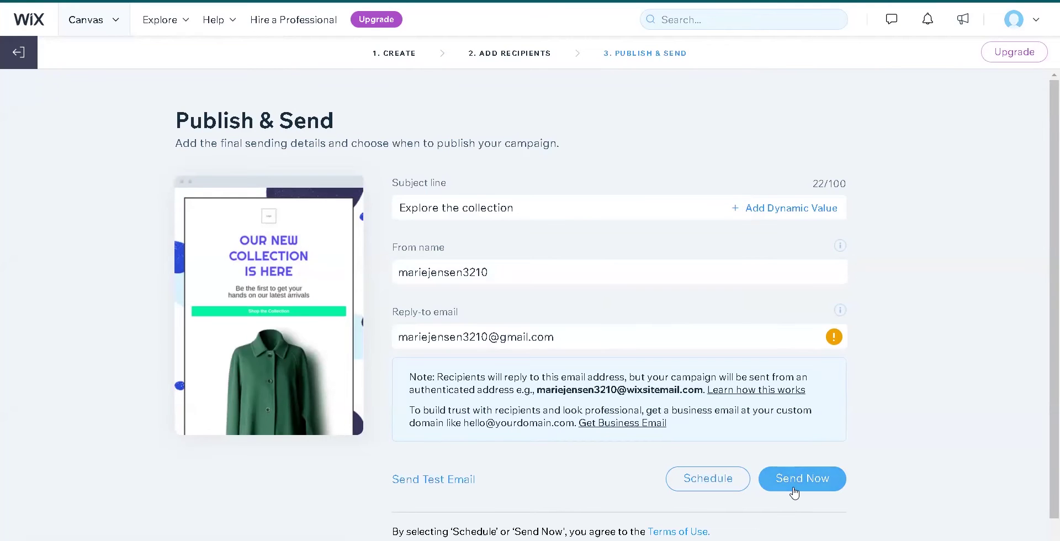
left_click(642, 255)
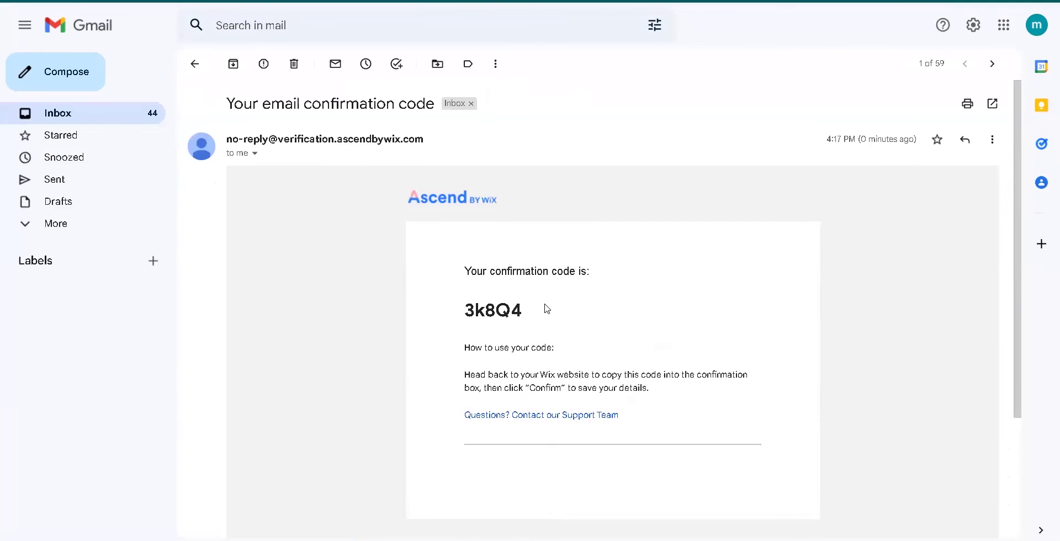
left_click_drag(547, 308, 441, 316)
Copy the confirmation code from the Gmail email, paste it into Wix, then clear the wrong text.
left_click_drag(542, 309, 459, 311)
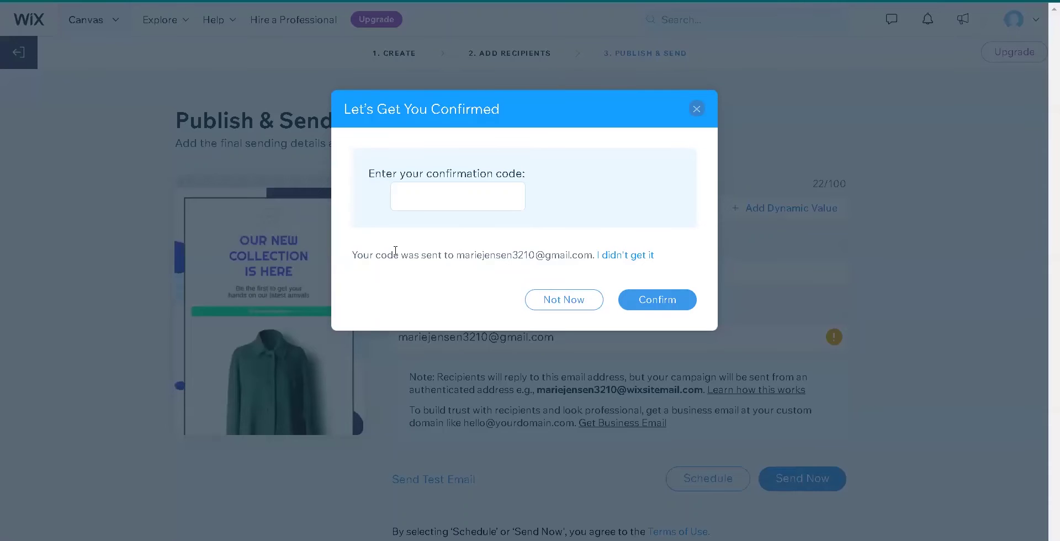
left_click(432, 204)
type("Your")
key("BackSpace")
key("BackSpace")
key("BackSpace")
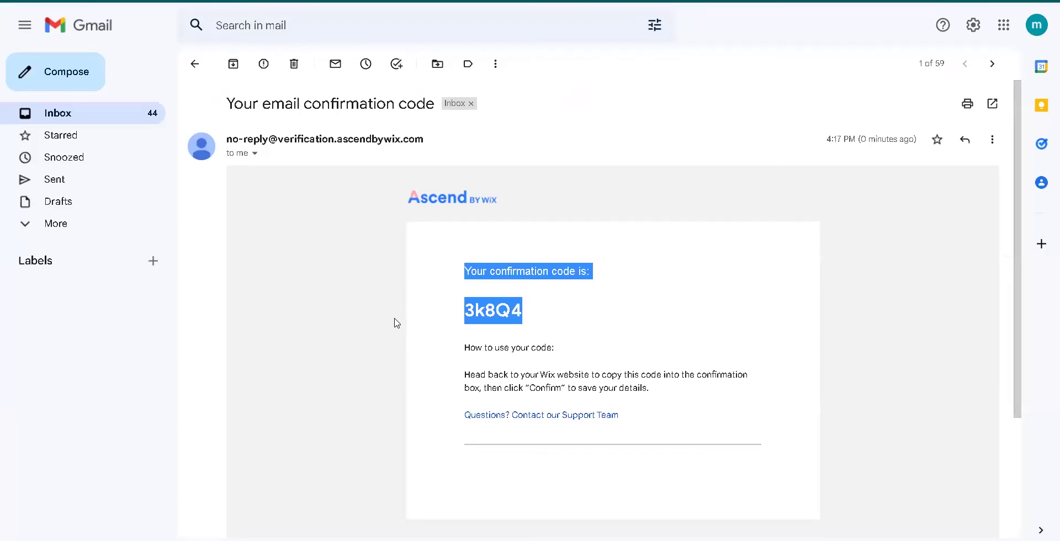
left_click_drag(476, 311, 436, 276)
left_click(359, 381)
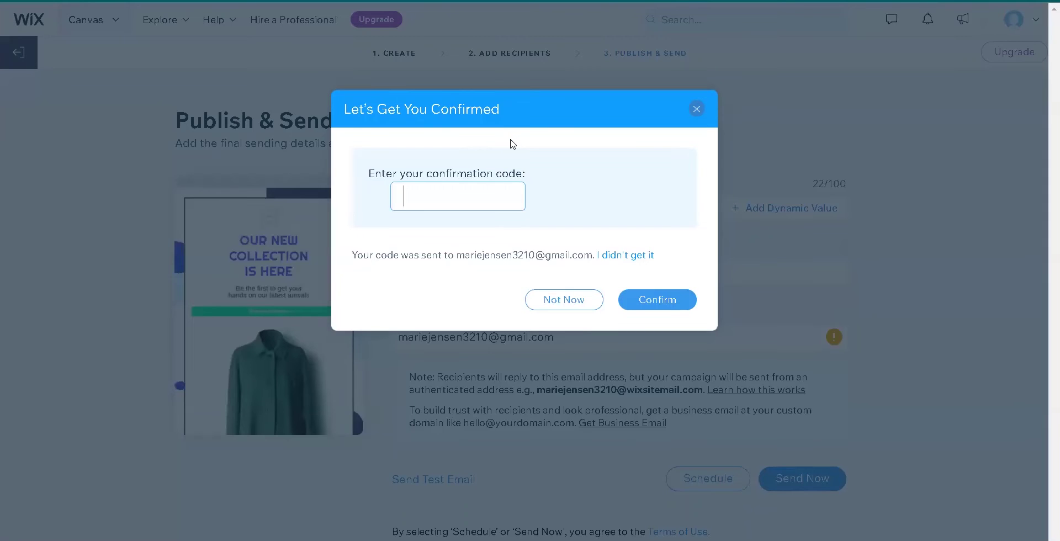
Enter the emailed confirmation code and send the campaign immediately.
left_click(688, 302)
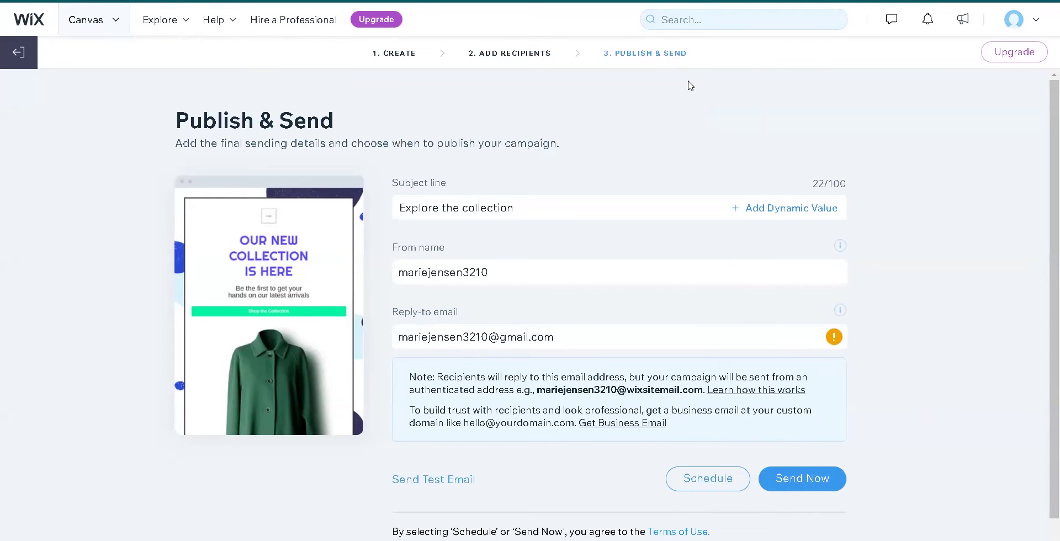
scroll(731, 263, "down", 1)
left_click(808, 459)
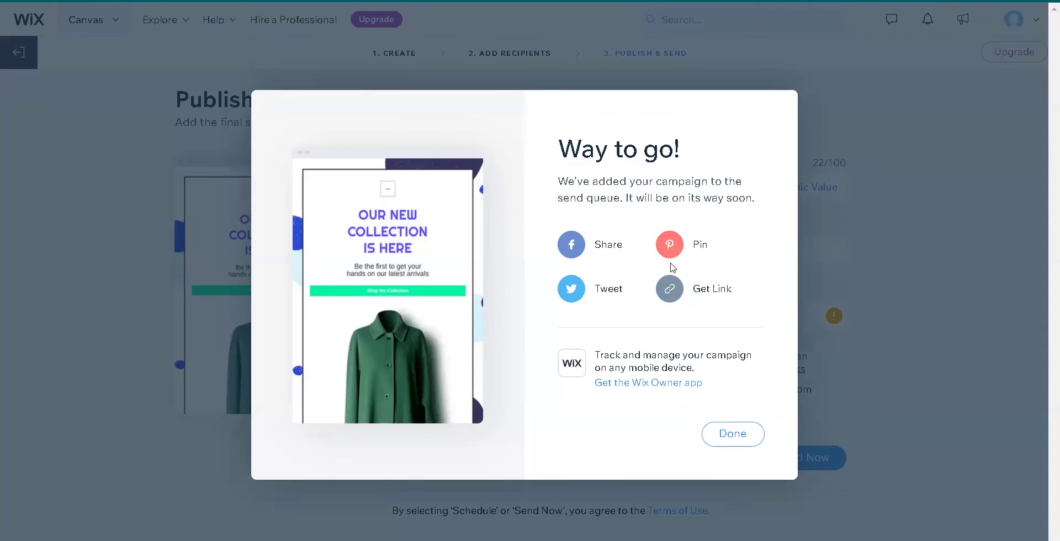
Copy the campaign's shareable link and close the success message.
left_click(670, 289)
left_click(734, 333)
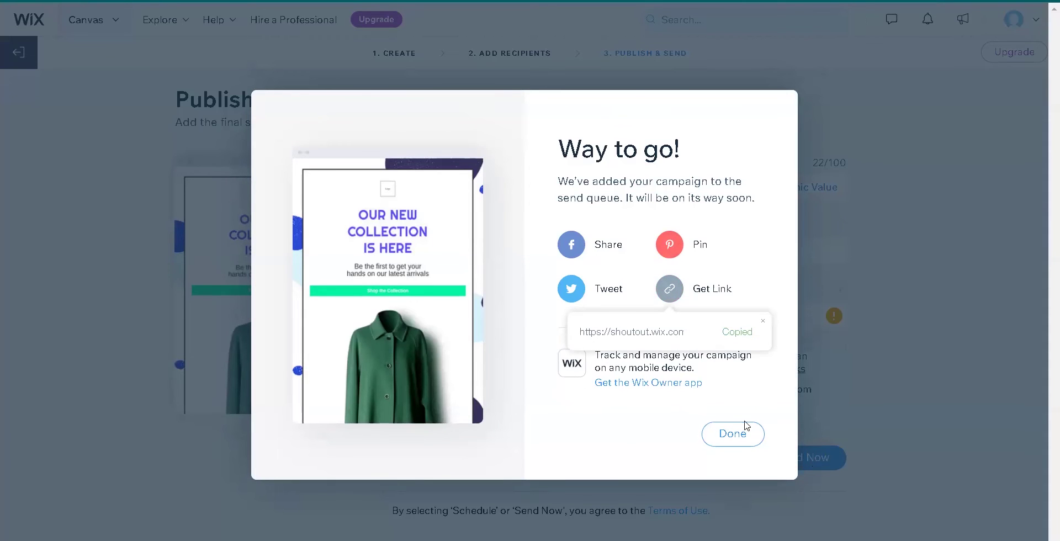
left_click(744, 436)
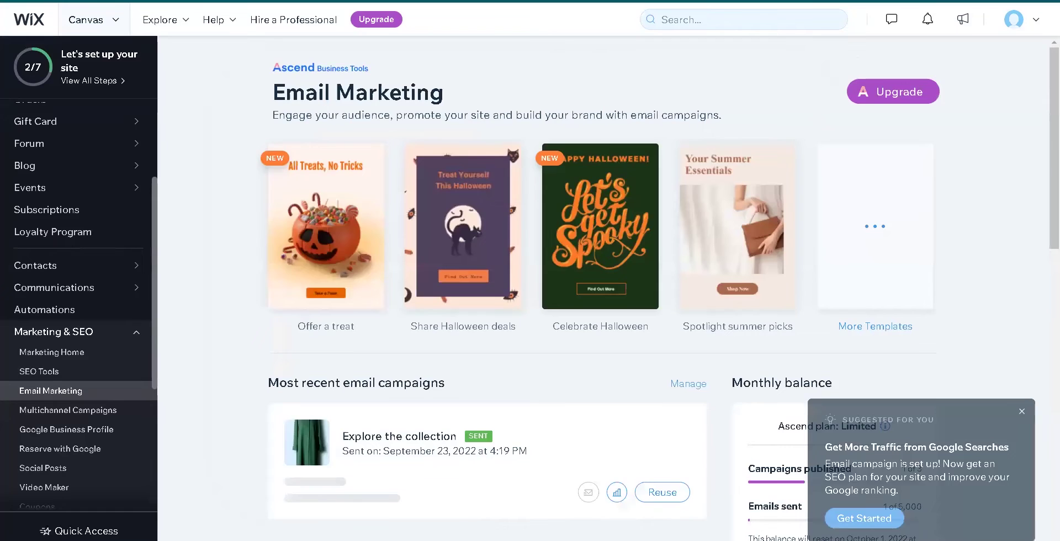
Load the copied campaign link in a new tab, review the email, then start the suggested SEO plan.
key("ctrl+t")
type("https://shoutout.wix.com/so/9bODfy1Kn?languageTag=en")
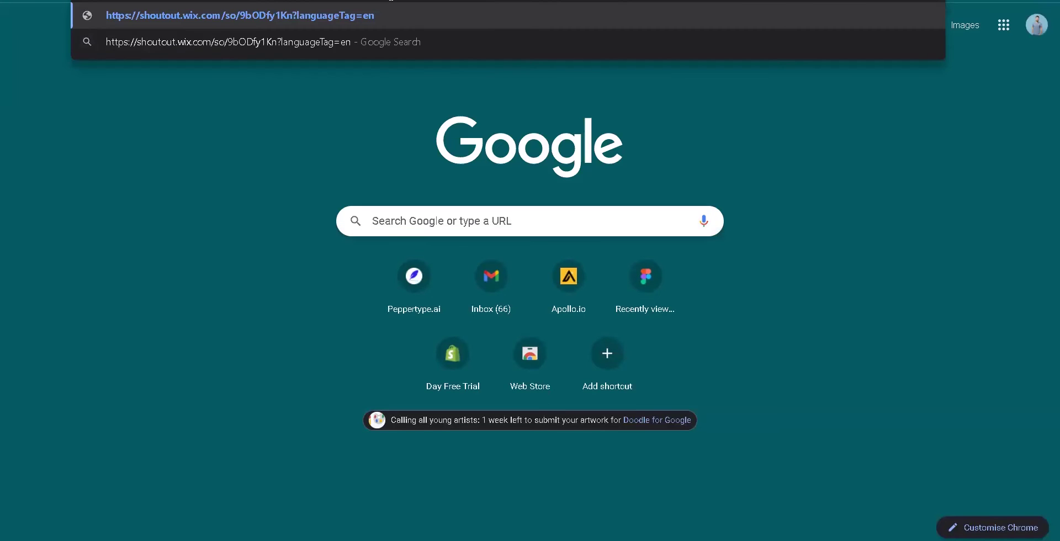
key("Return")
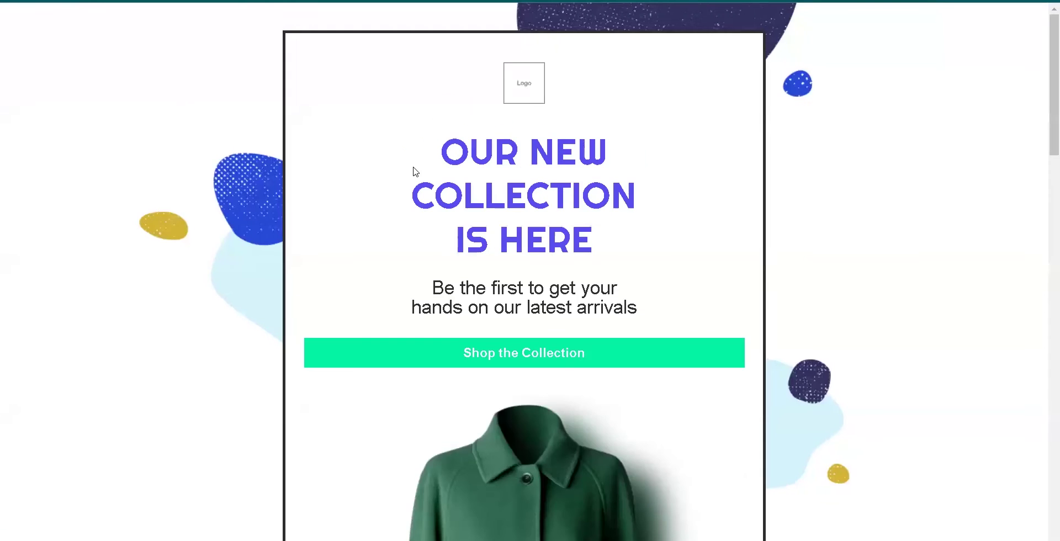
scroll(740, 265, "down", 8)
scroll(739, 266, "down", 10)
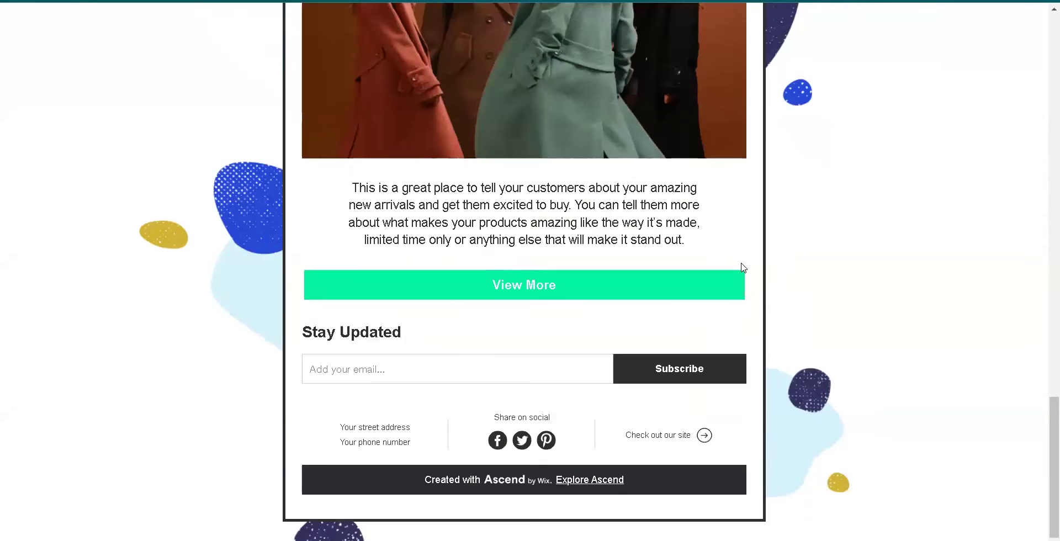
scroll(741, 267, "up", 15)
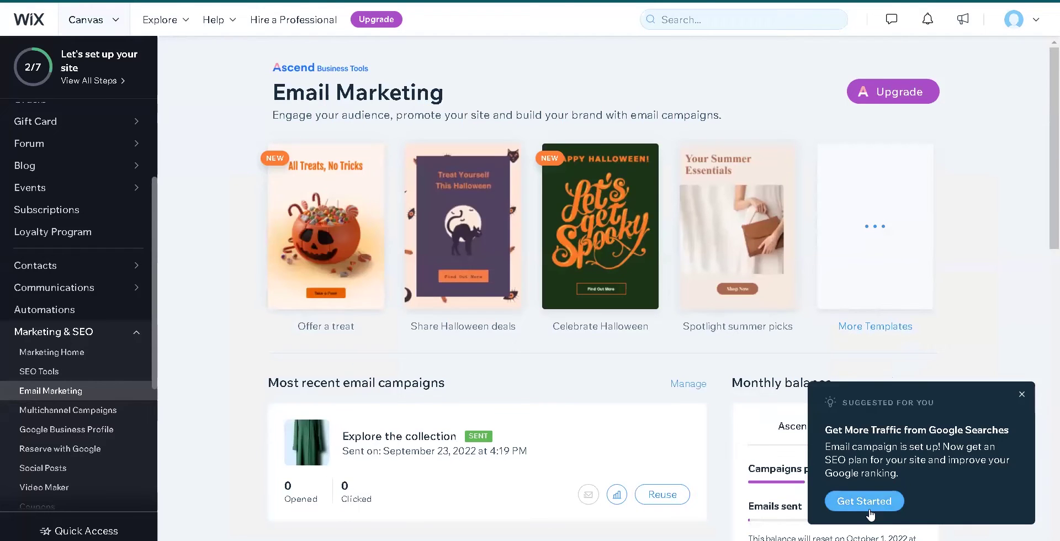
left_click(867, 502)
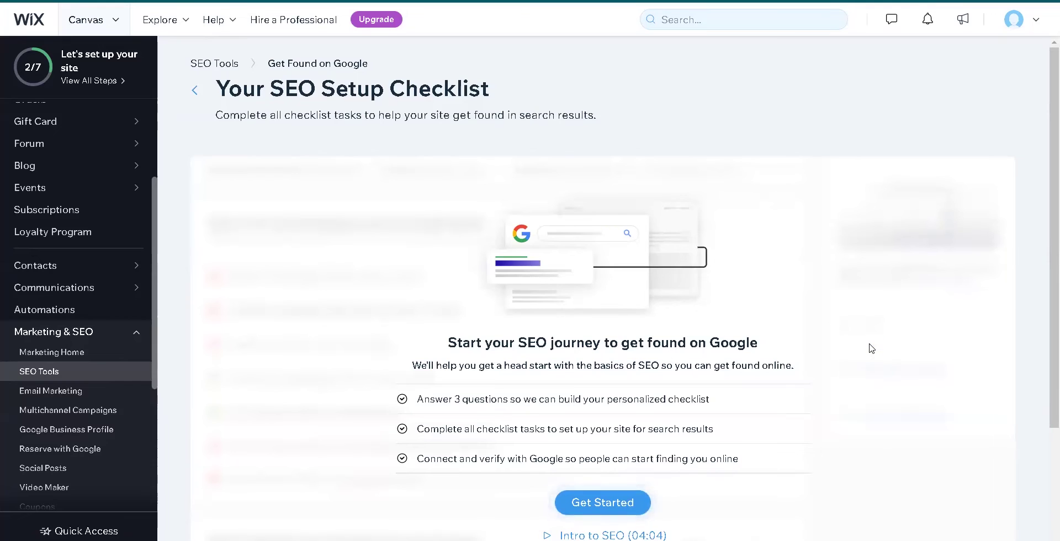
Begin the SEO checklist with business name 'the creative mind', serving customers nationwide/online.
scroll(602, 365, "down", 3)
left_click(602, 365)
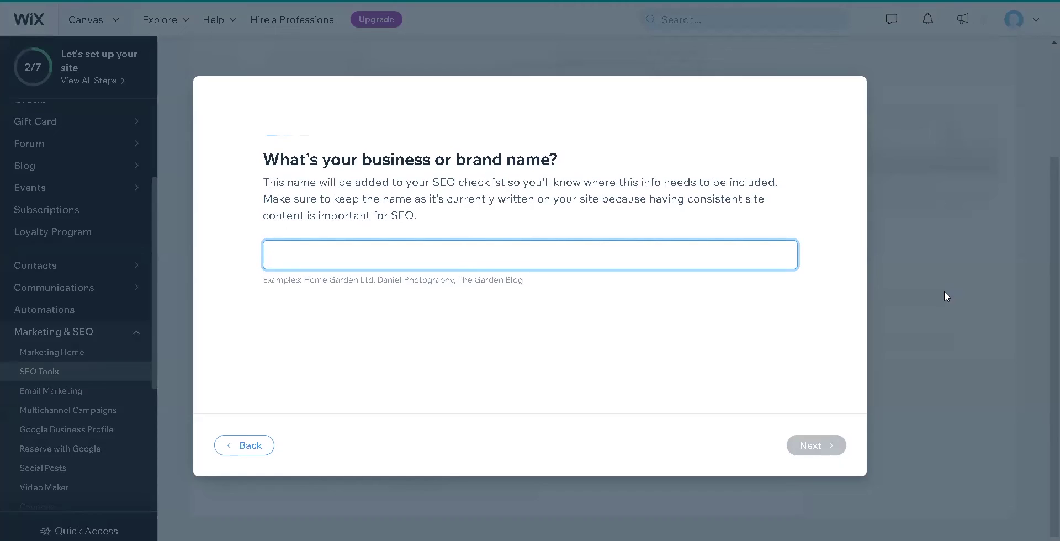
type("the creative")
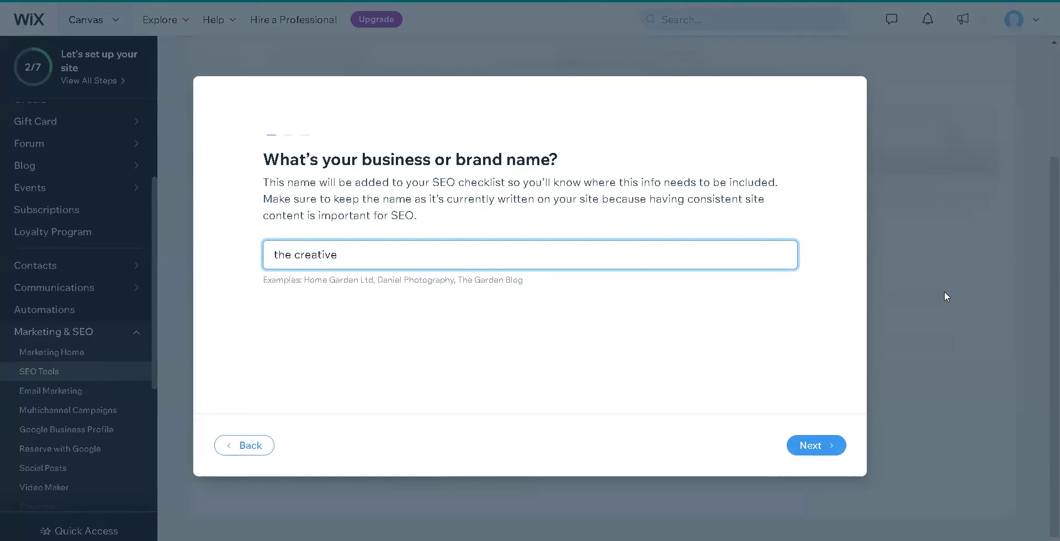
type(" mind")
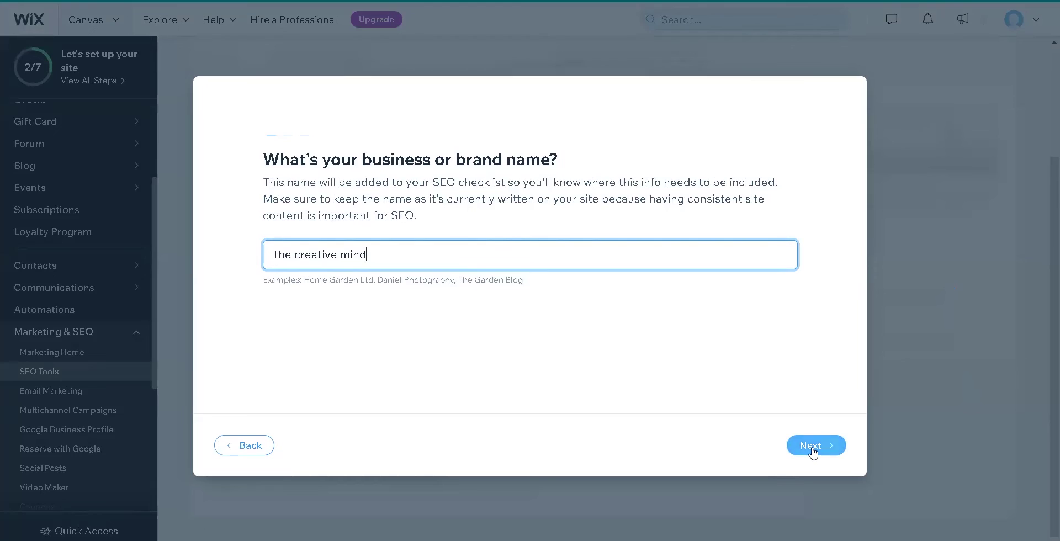
left_click(811, 447)
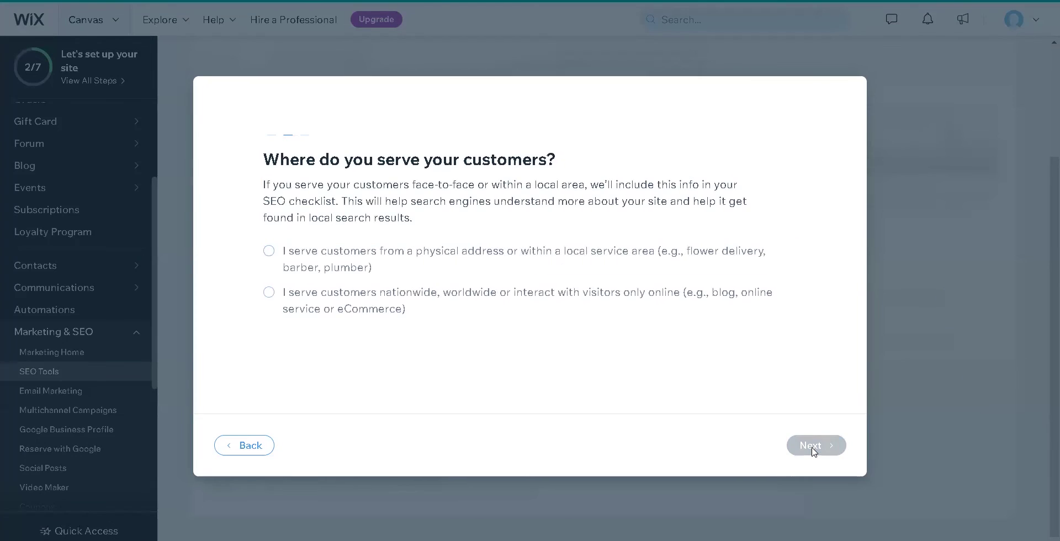
left_click(268, 251)
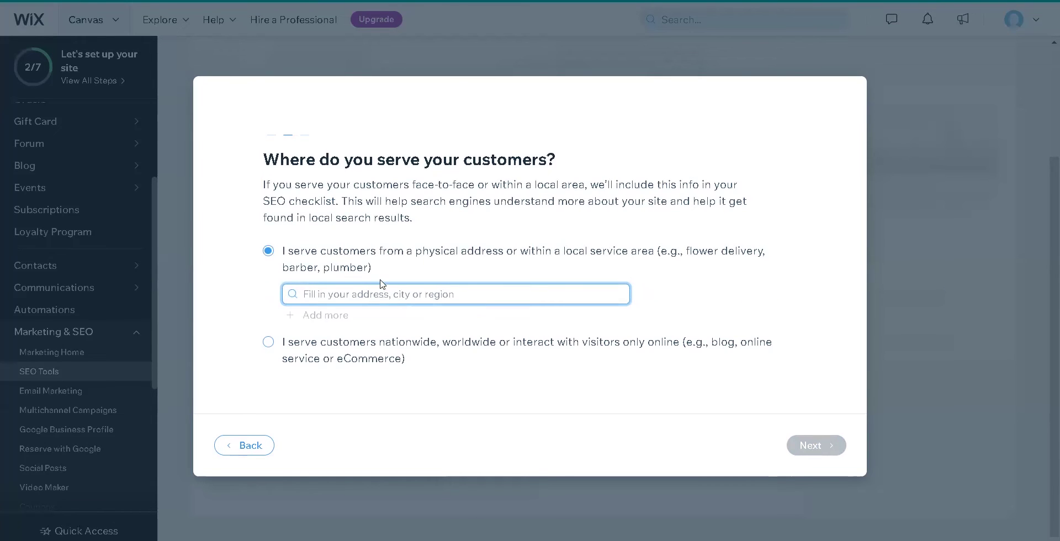
left_click(268, 342)
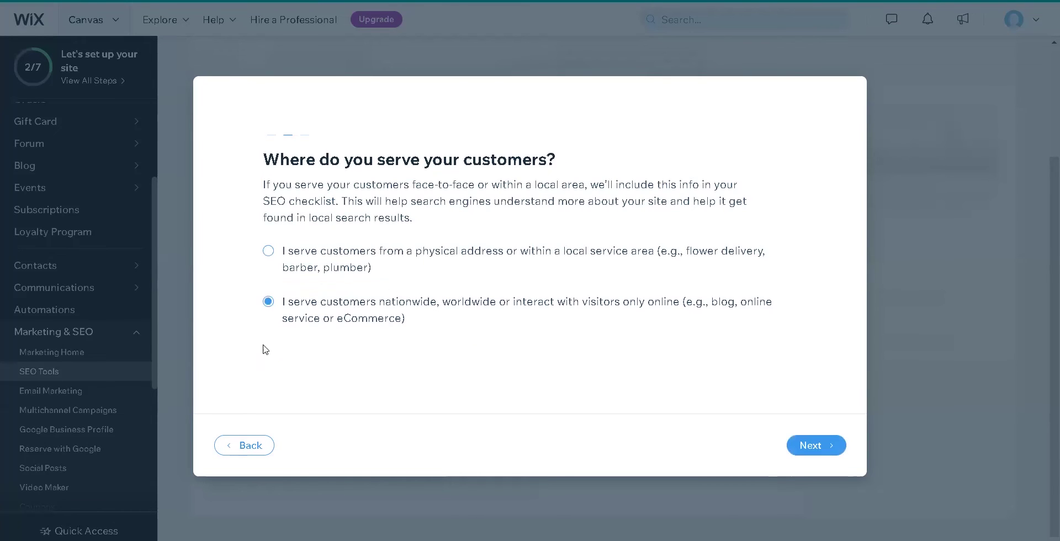
left_click(823, 446)
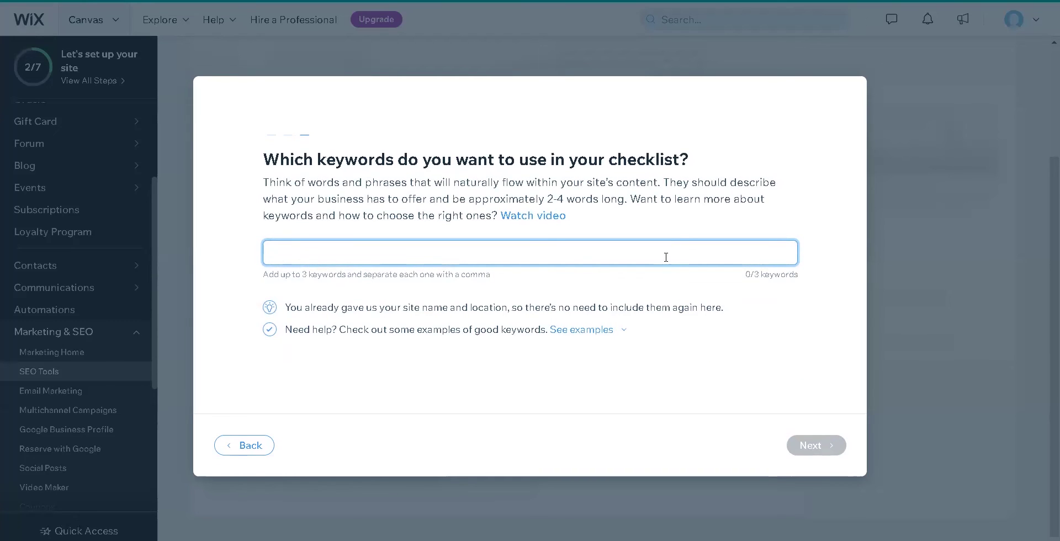
Add the keywords Art, Clothing and Fashion and create the checklist.
type("Art")
key("Return")
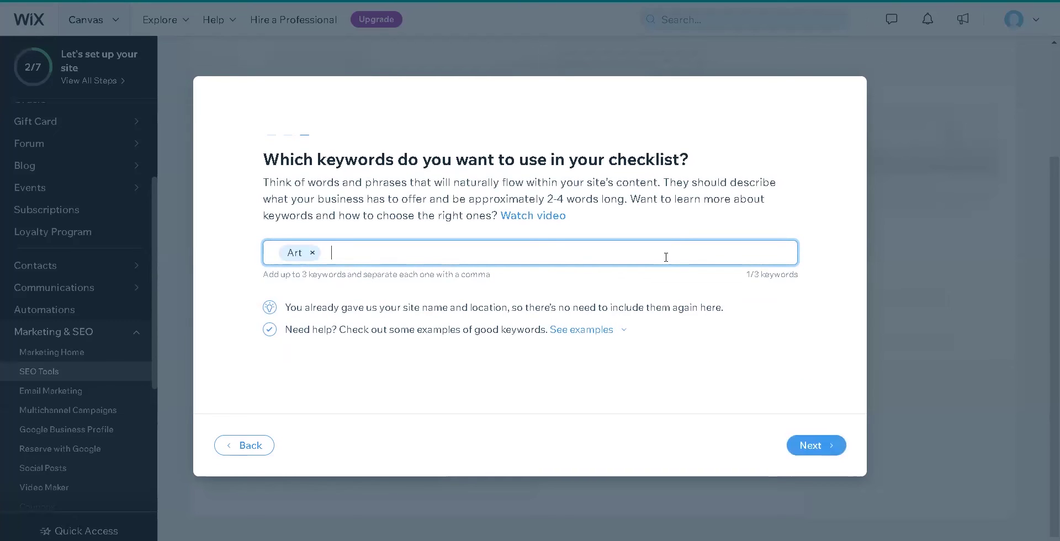
type("Clothing")
key("Return")
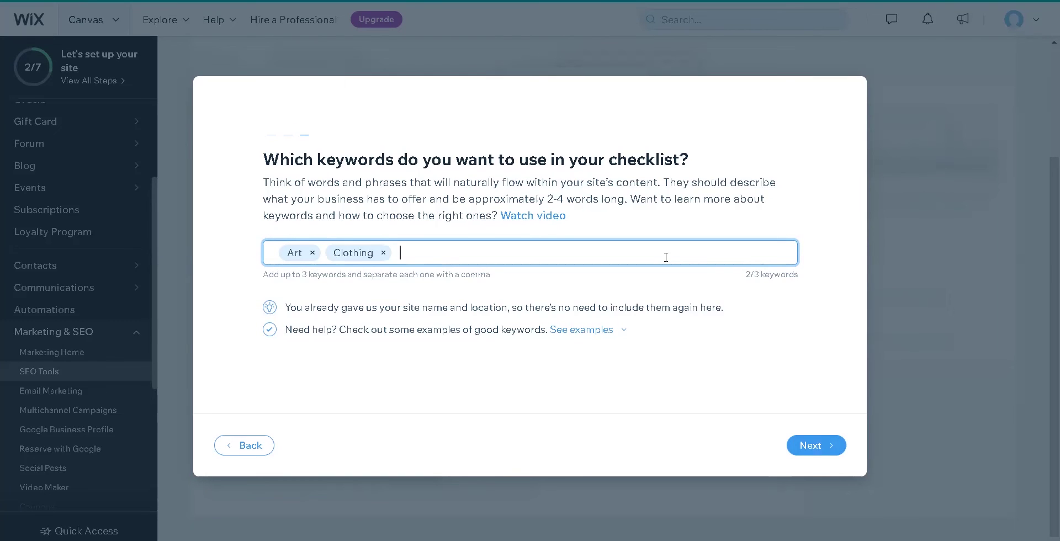
type("Fashion")
key("Return")
left_click(796, 450)
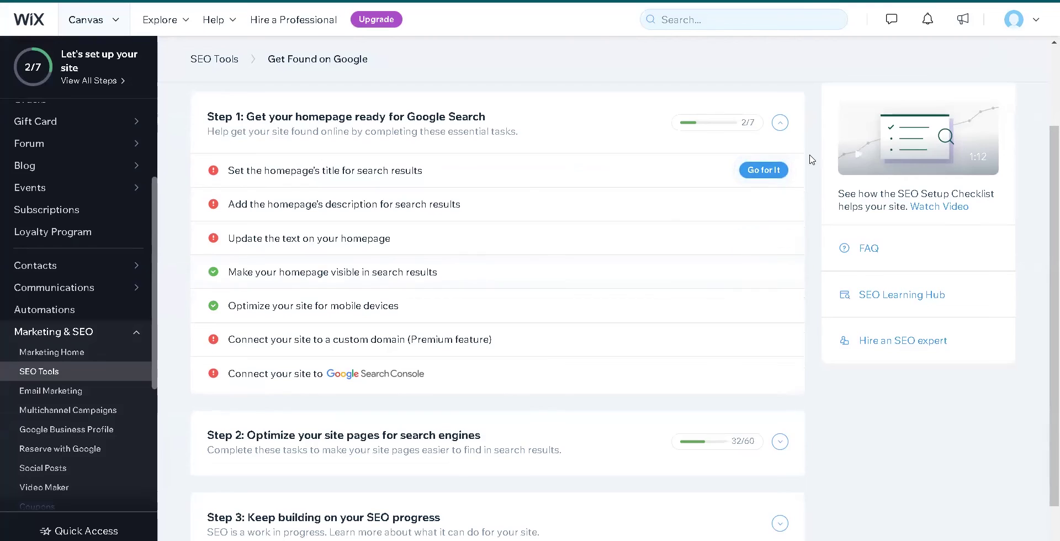
Apply 'Art | The Creative Mind' as the homepage search title.
left_click(765, 171)
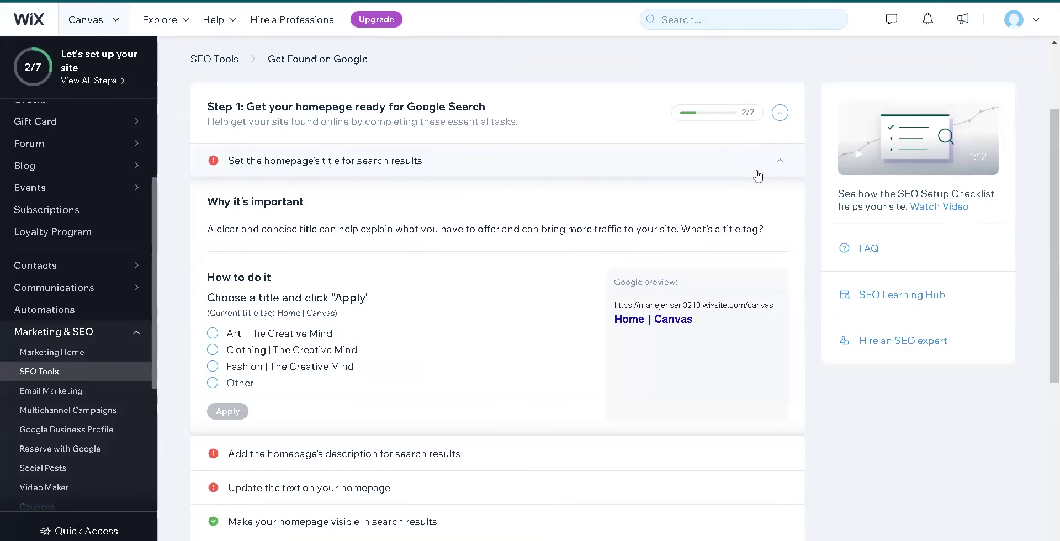
left_click(213, 335)
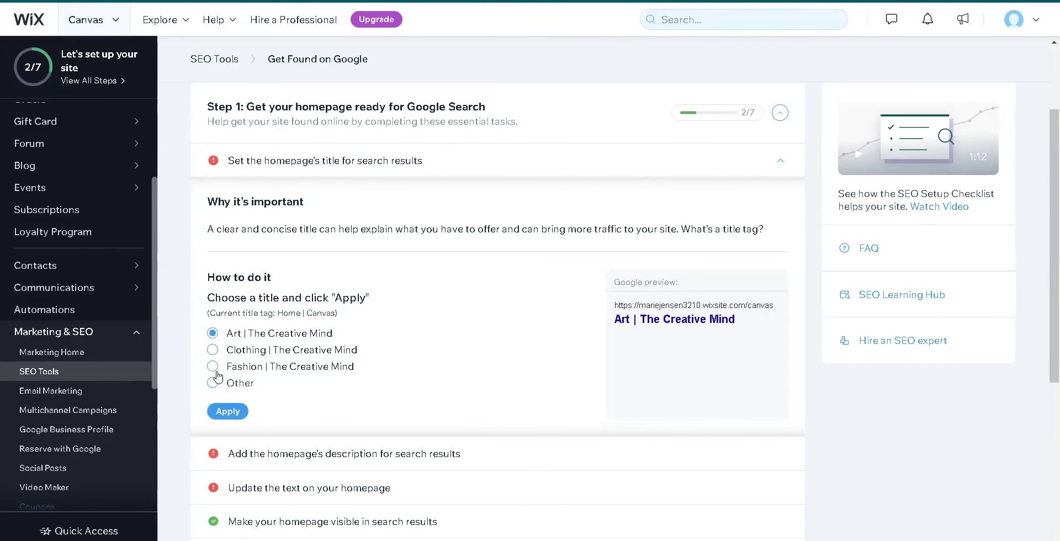
left_click(225, 413)
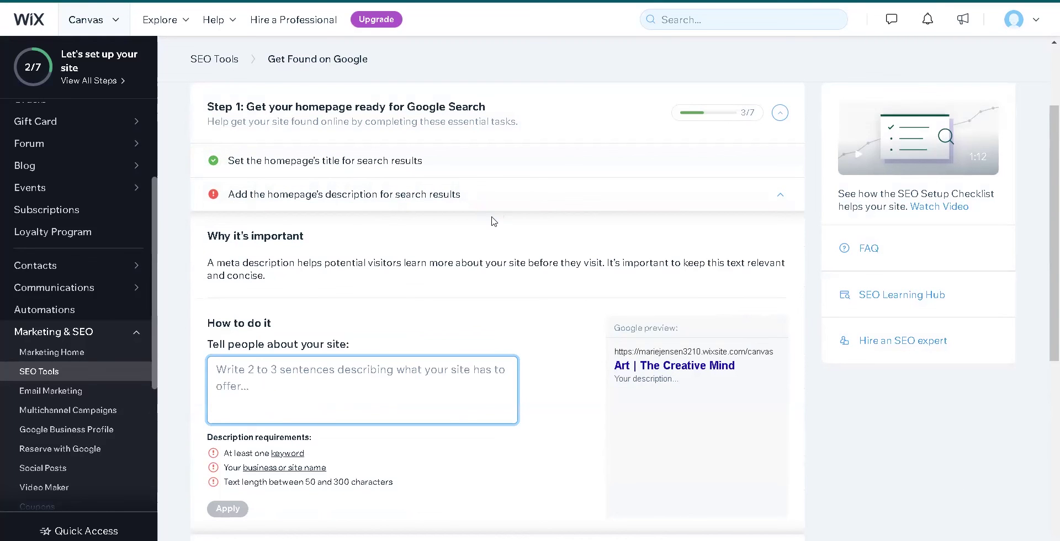
Complete the homepage description task and dismiss the save reminder.
left_click(347, 206)
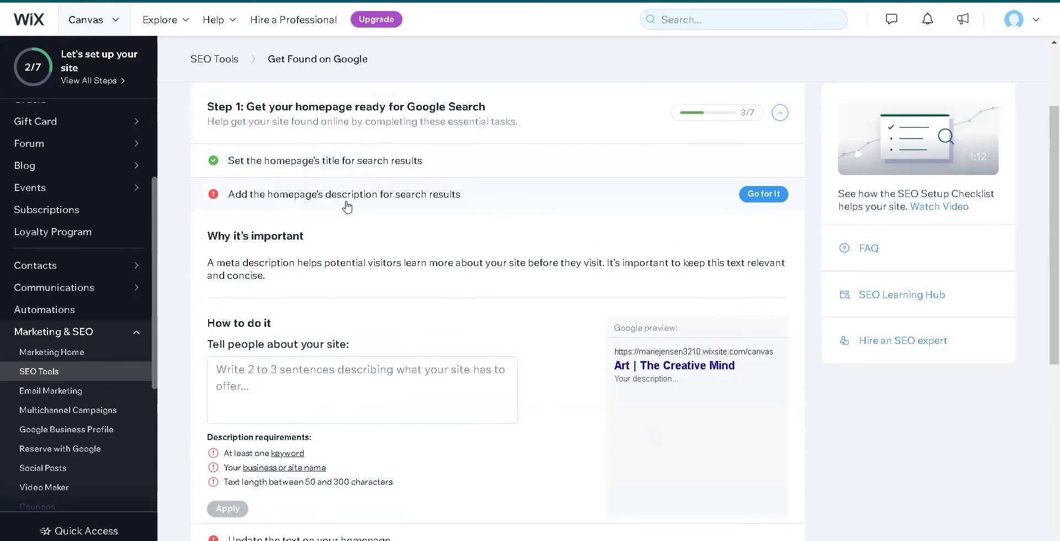
left_click(347, 207)
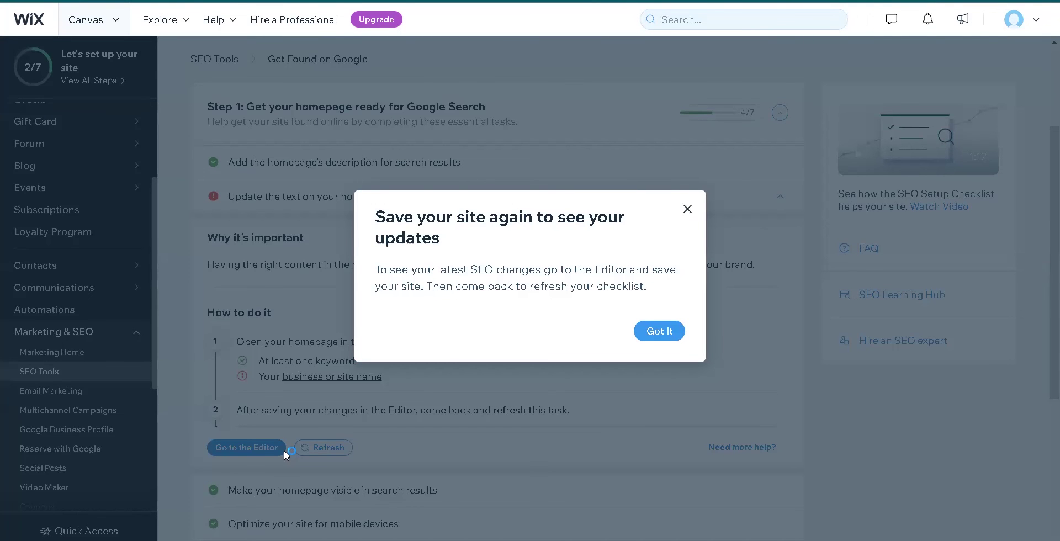
left_click(641, 330)
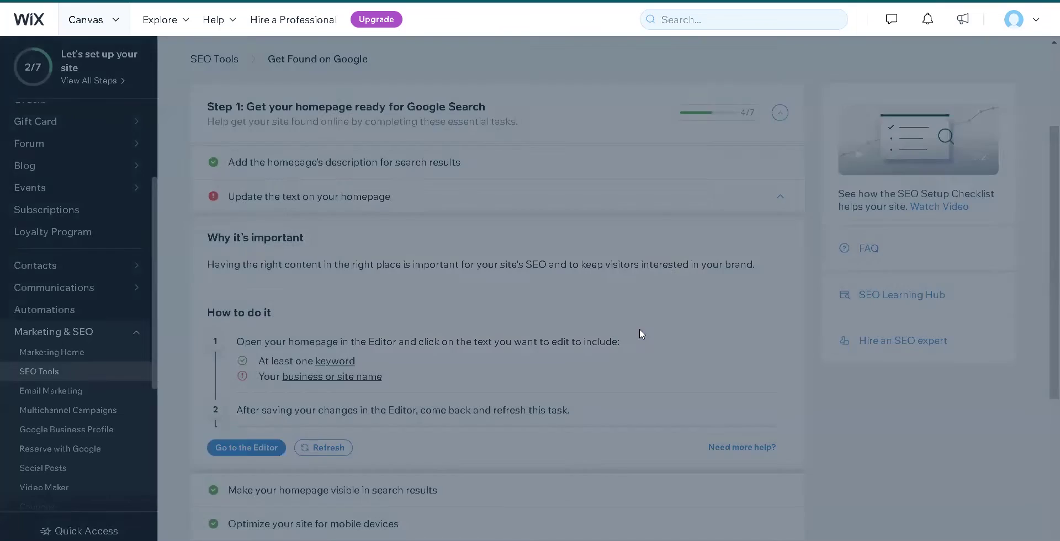
Open the Canvas site's Home page in Wix Editor and view its Check Us Out and About Us sections.
left_click(242, 448)
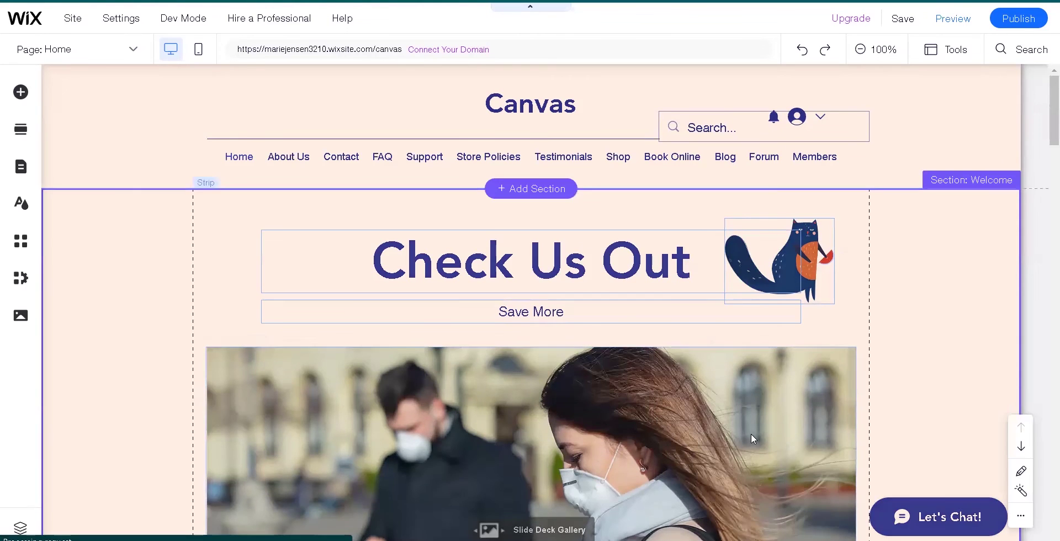
scroll(827, 343, "down", 9)
scroll(638, 367, "down", 10)
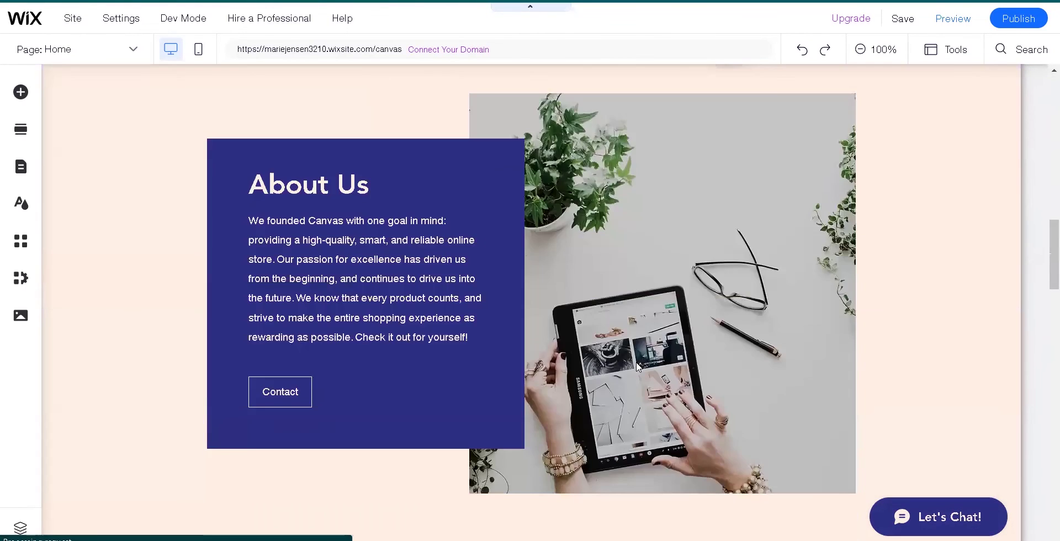